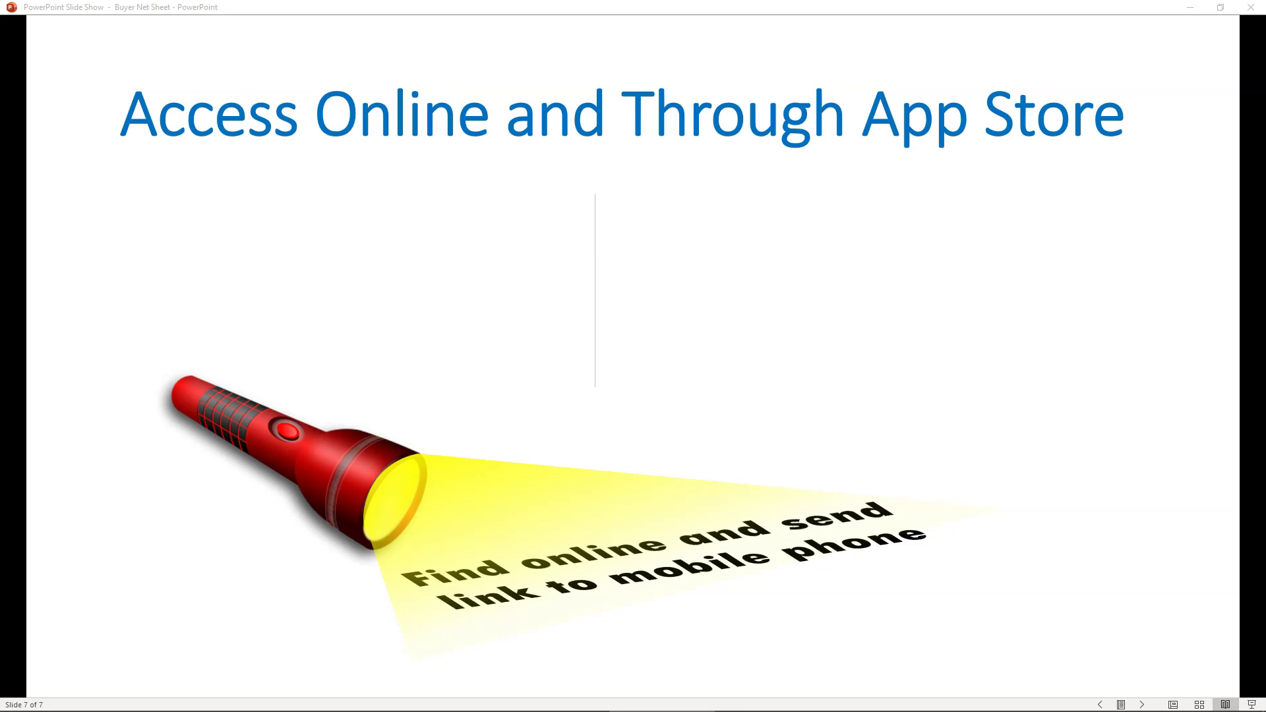
# Reveal the three website bullets on the slide, and switch to the IndependenceTitleAgent Buyer page in Chrome
pyautogui.press('Right')
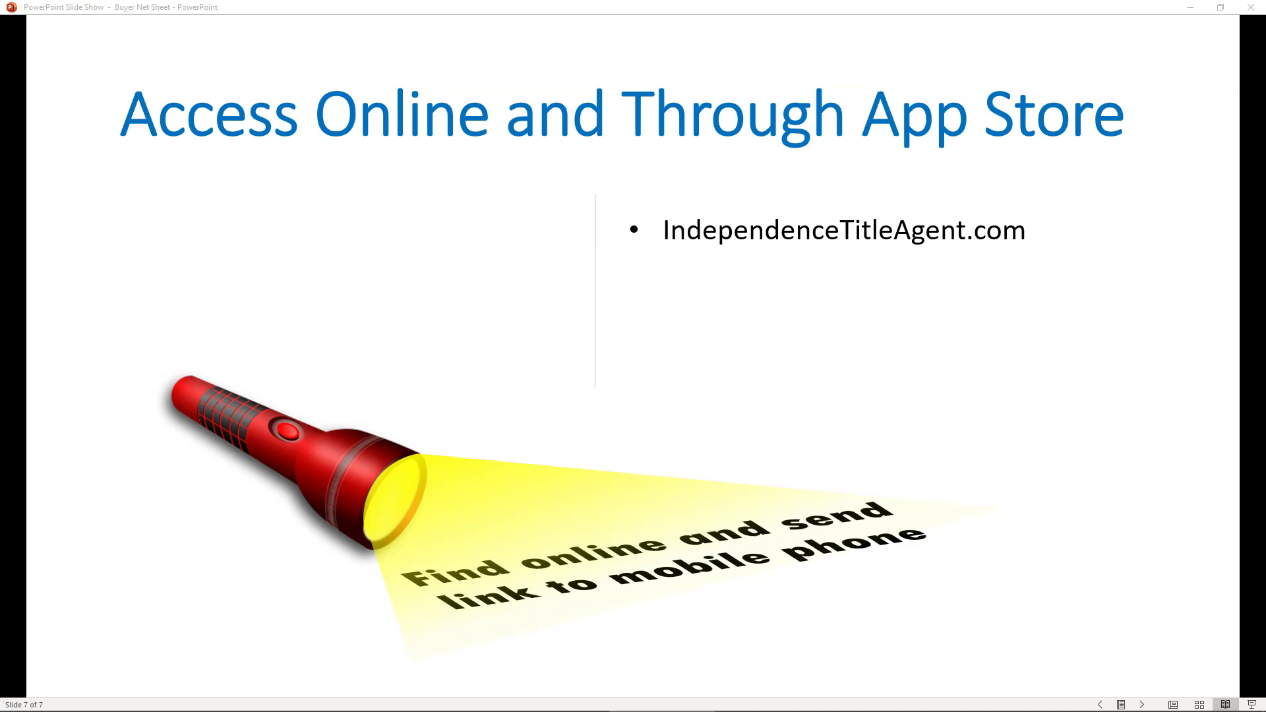
pyautogui.press('Right')
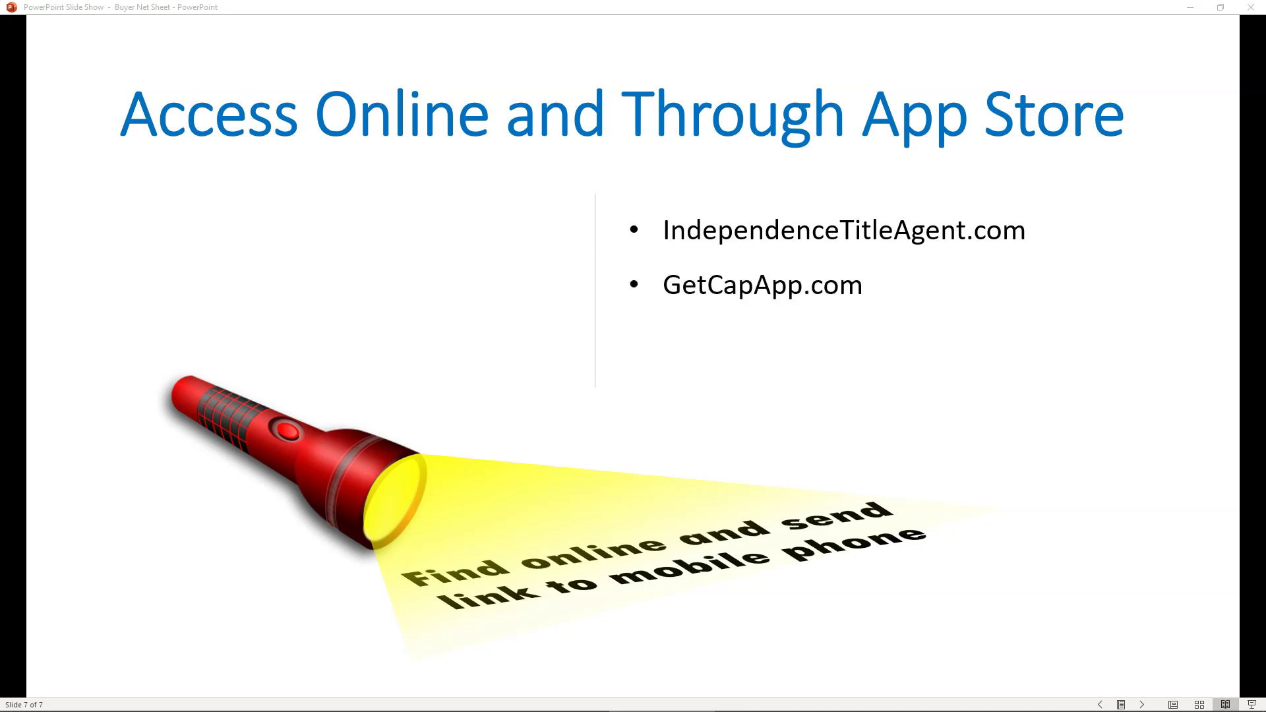
pyautogui.press('Right')
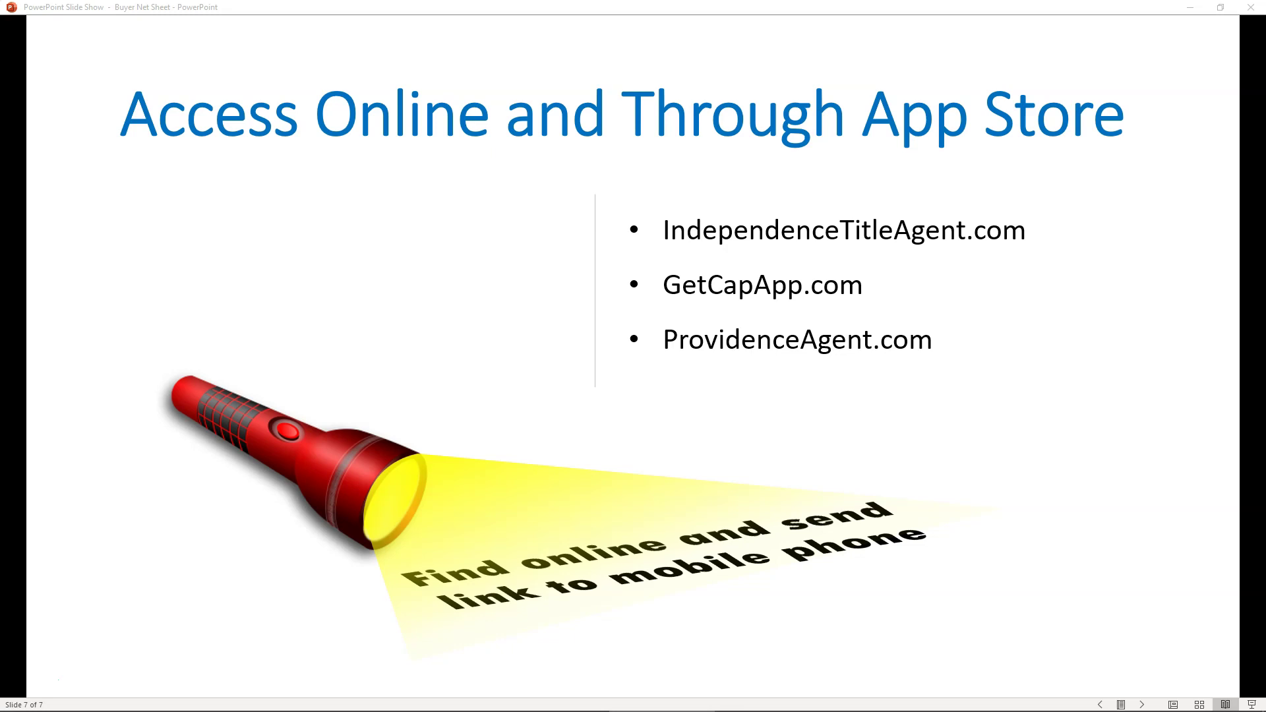
pyautogui.hotkey('alt', 'Tab')
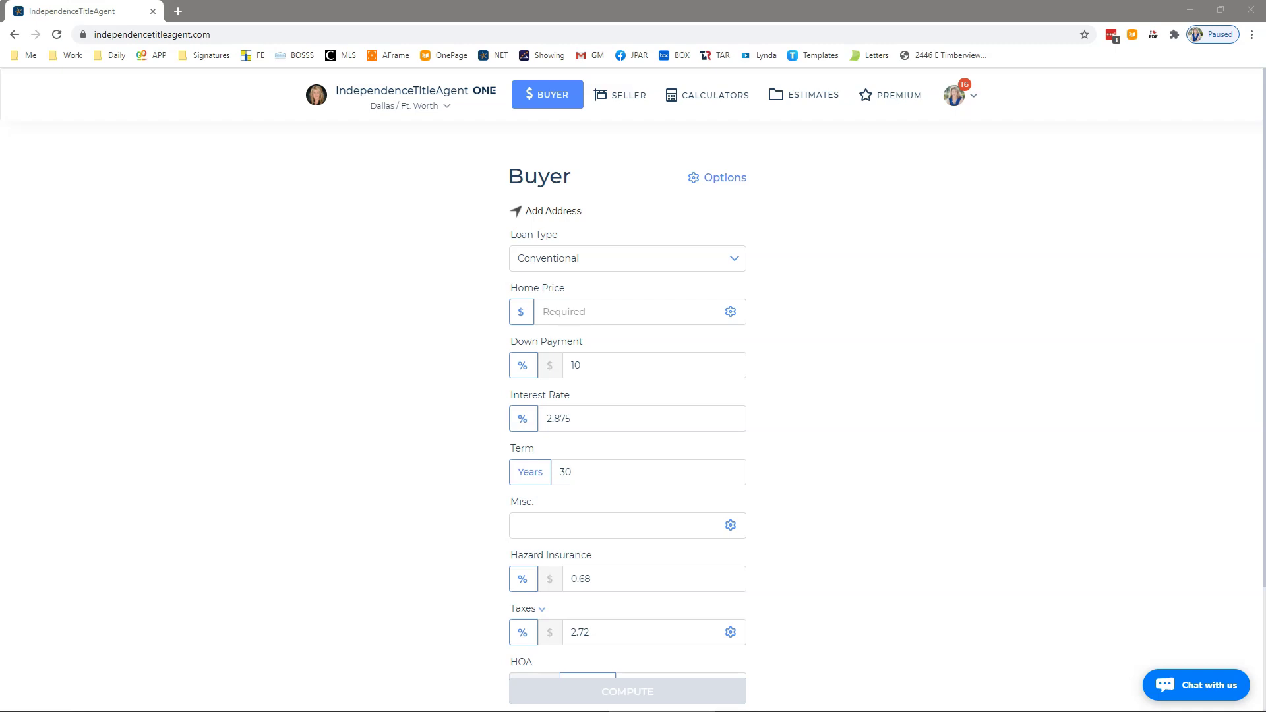
# Check the available loan types while keeping Conventional, and set the home price to 350,000
pyautogui.click(734, 259)
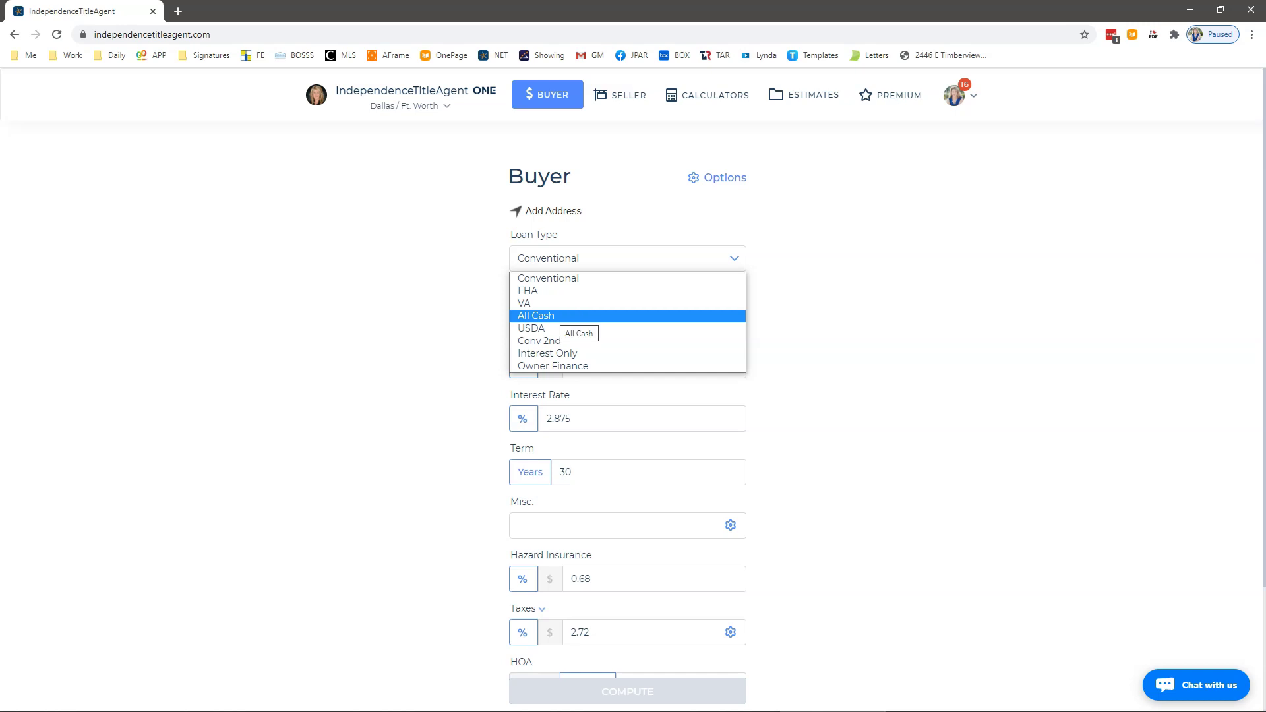
pyautogui.press('Escape')
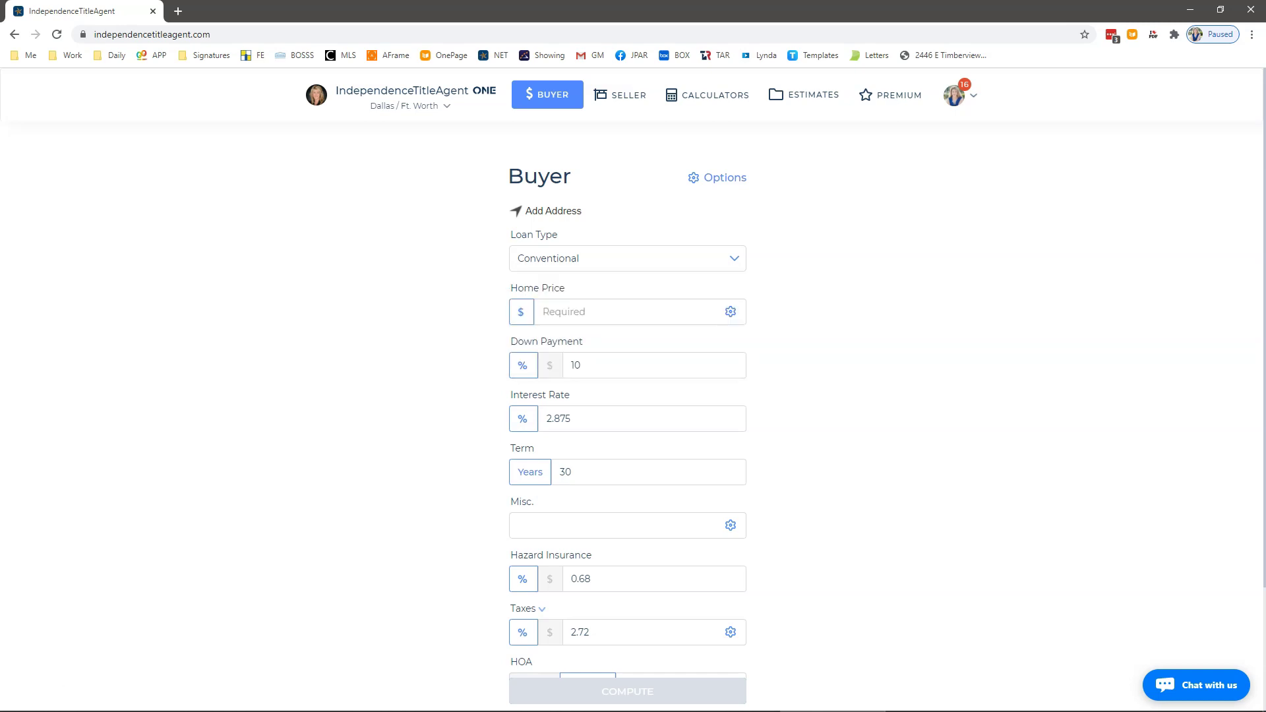
pyautogui.scroll(-1, 627, 396)
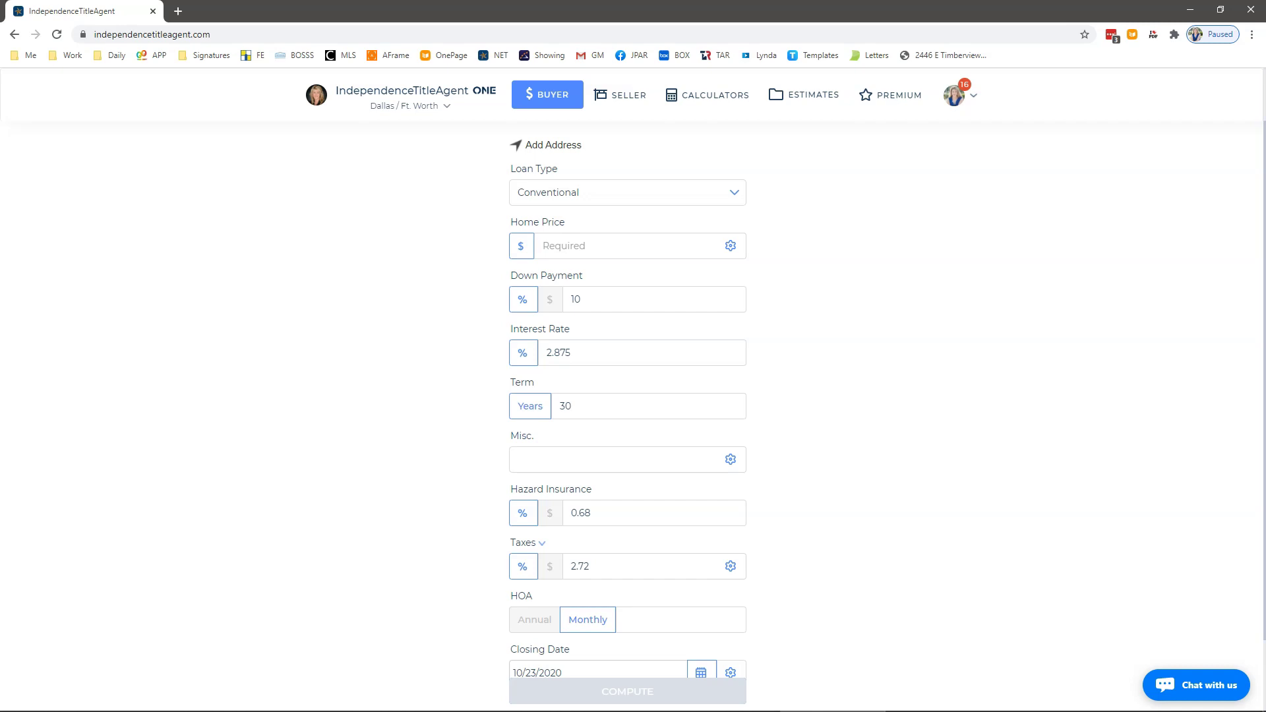
pyautogui.write('3500000')
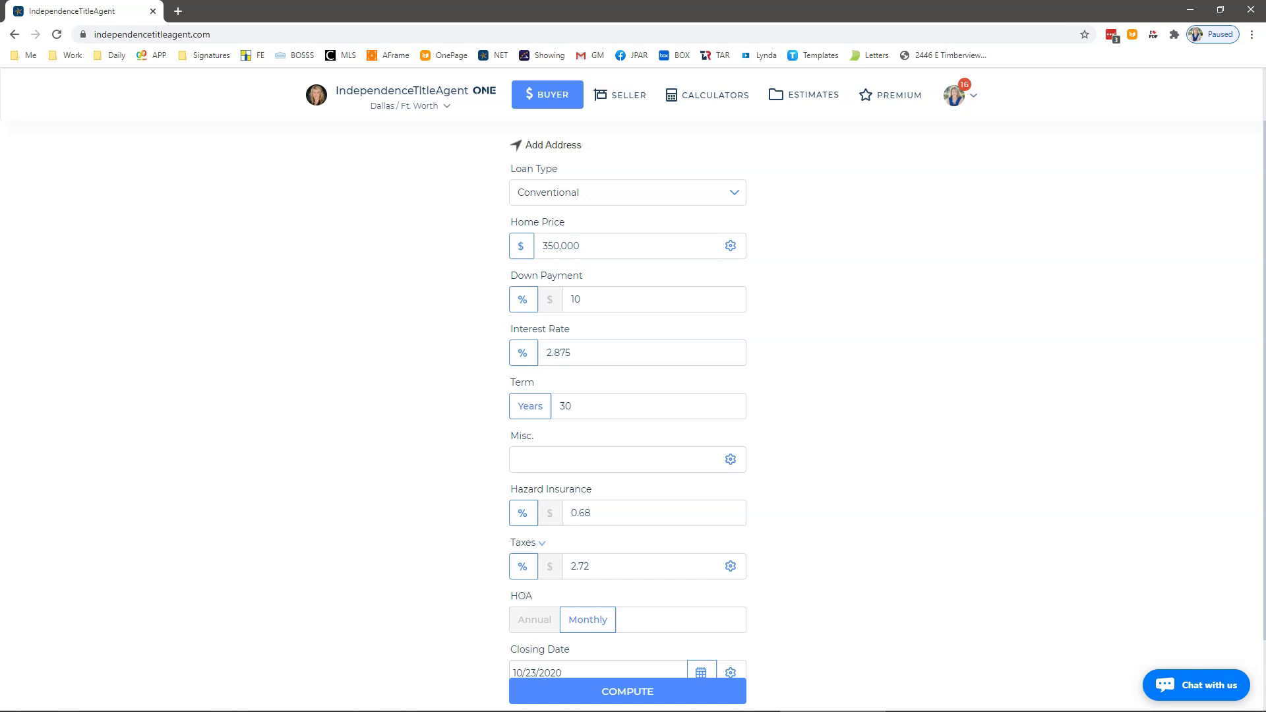
pyautogui.scroll(1, 627, 396)
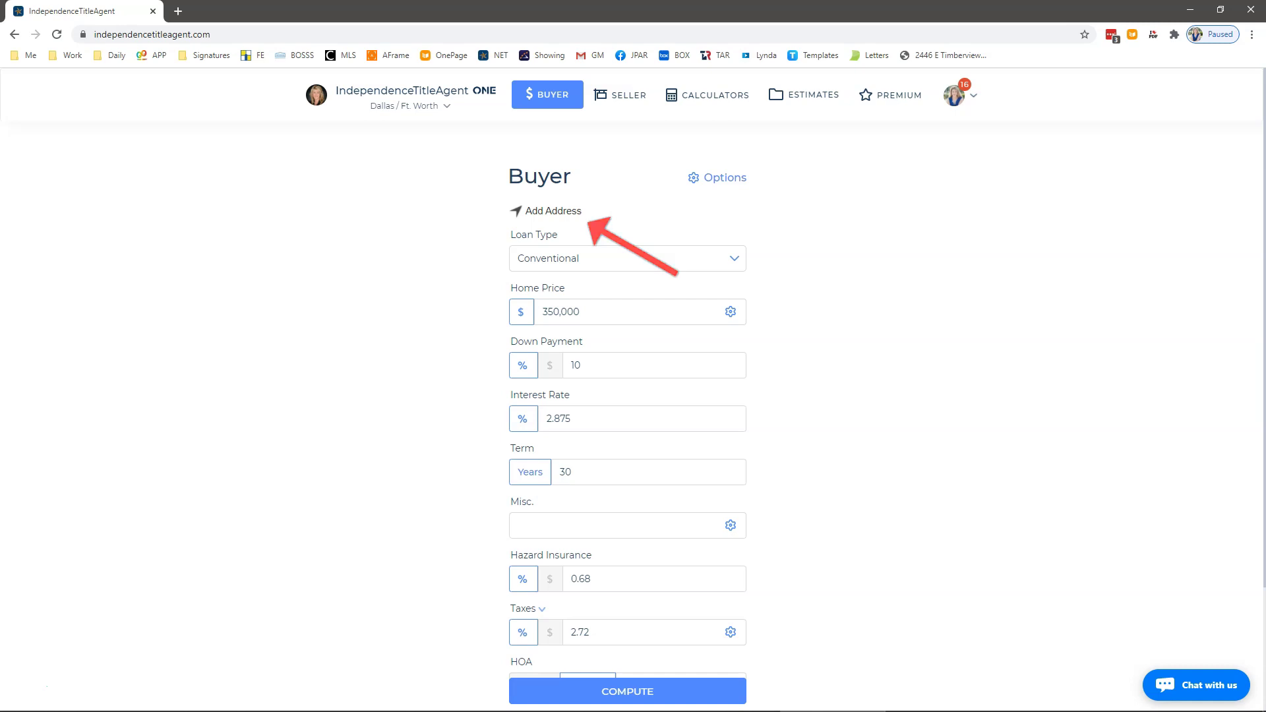
# Set the down payment to 5 percent
pyautogui.scroll(-1, 627, 395)
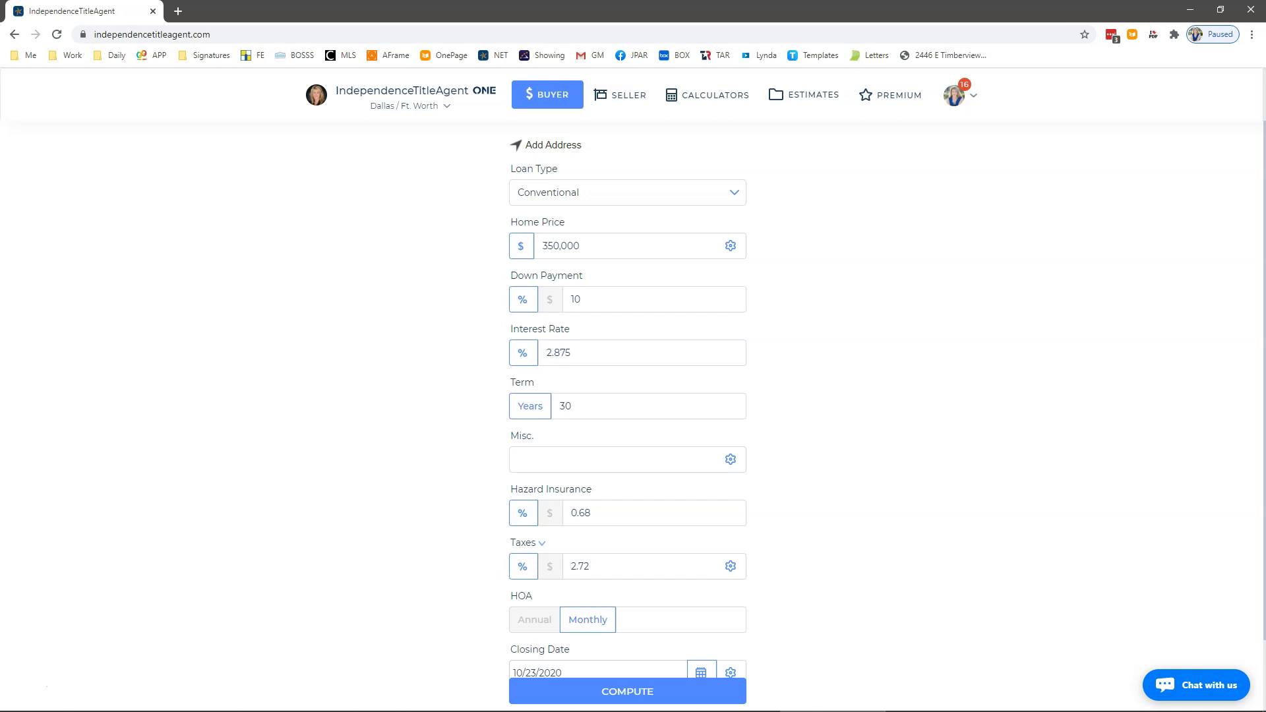
pyautogui.doubleClick(581, 300)
pyautogui.write('5')
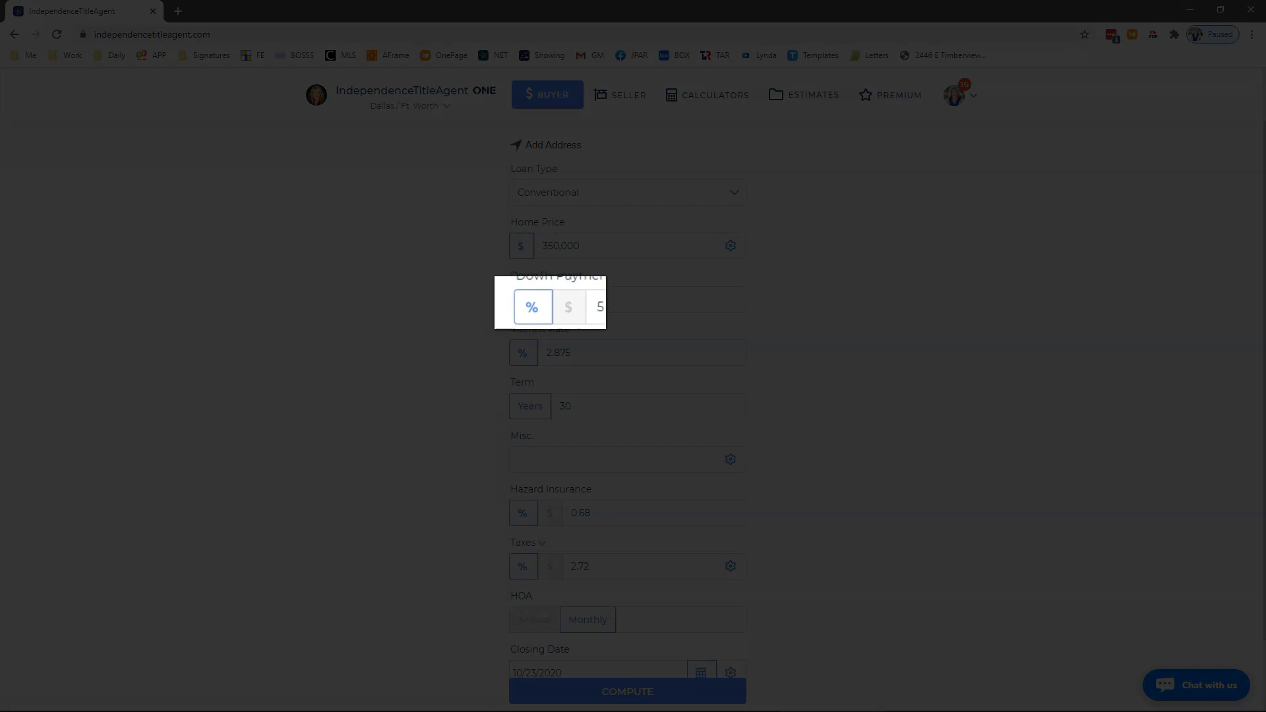
pyautogui.click(568, 308)
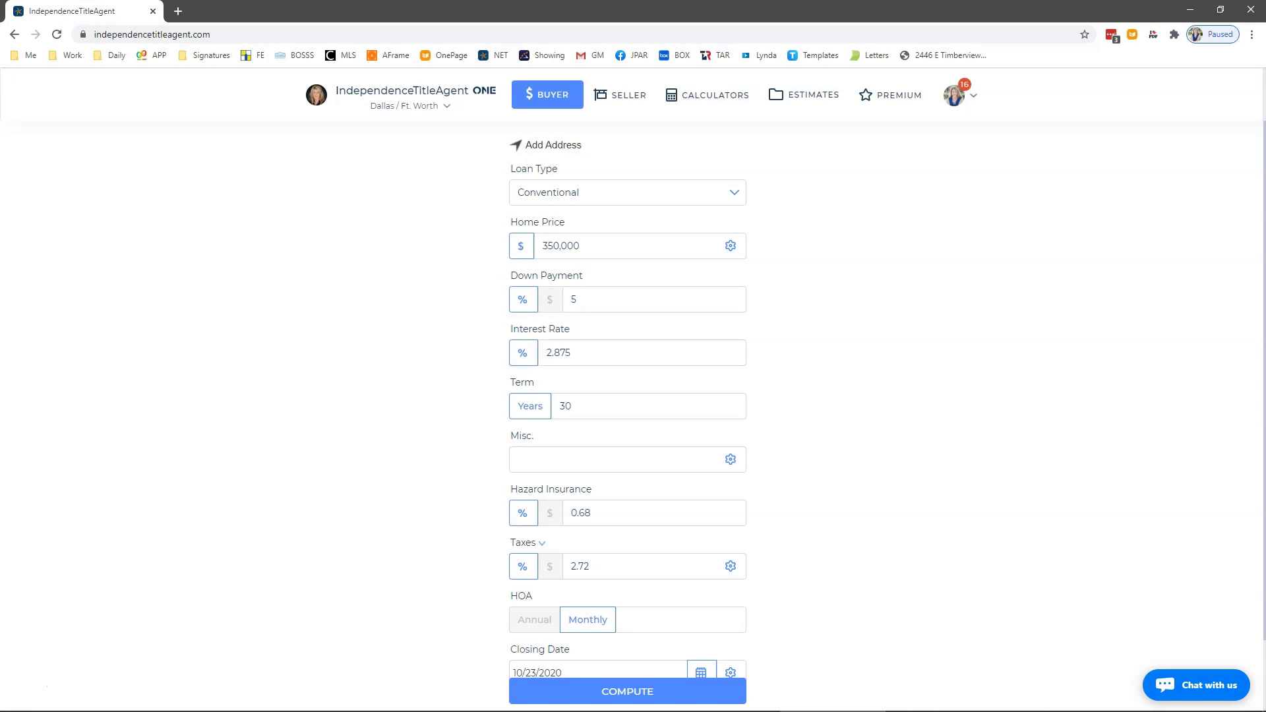
# In the miscellaneous costs, add an Option Fee Credit of $100 to subtract from closing costs
pyautogui.scroll(-1, 633, 396)
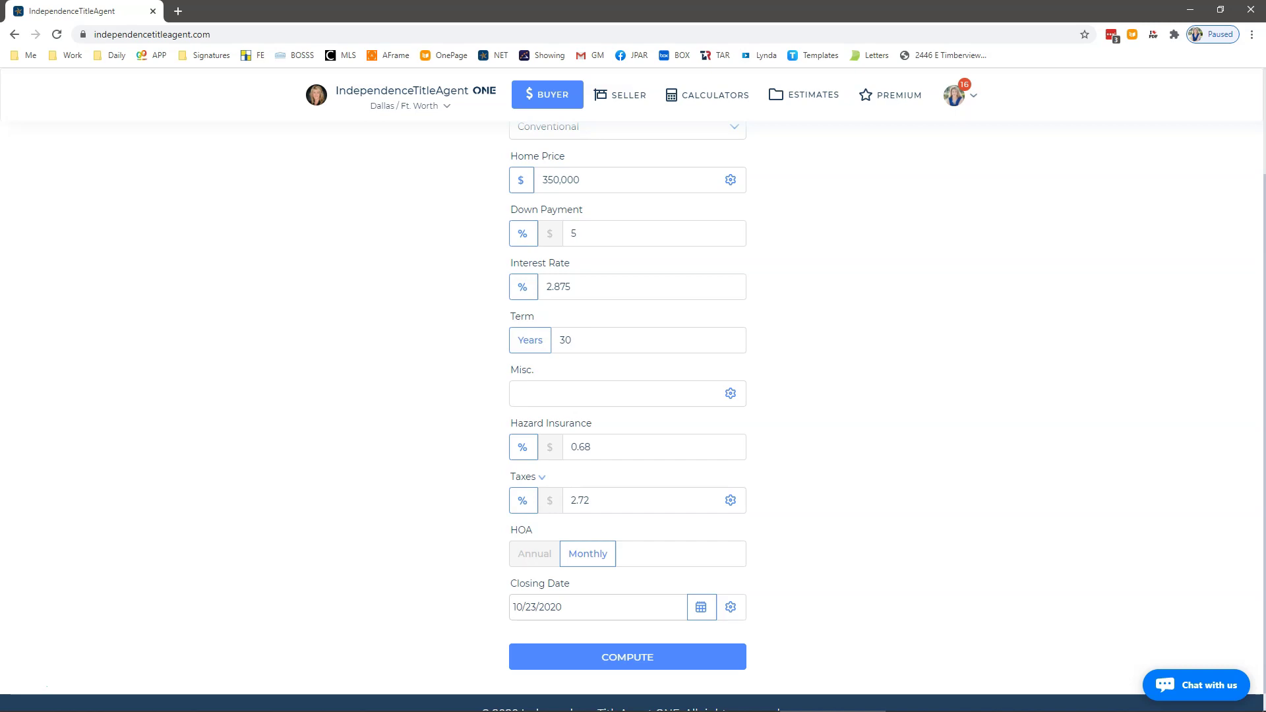
pyautogui.click(731, 394)
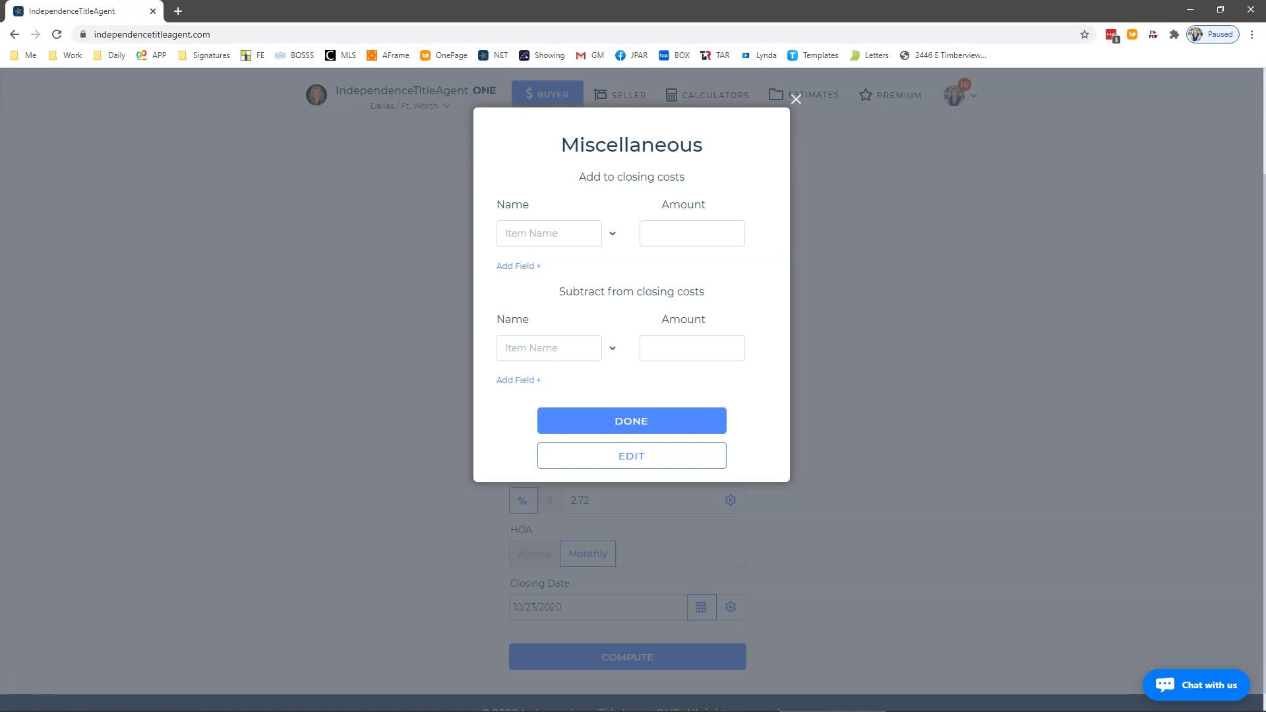
pyautogui.click(613, 348)
pyautogui.click(655, 381)
pyautogui.write('100')
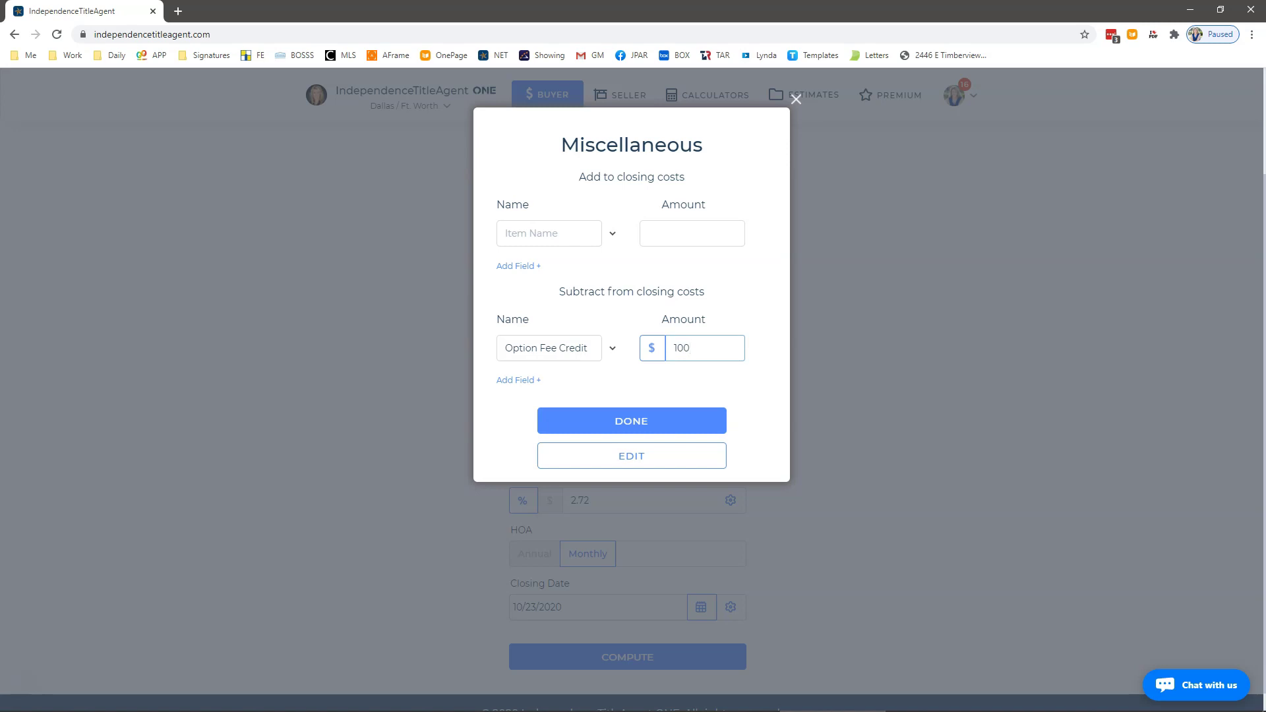
# Add a second subtracted item, an Escrow Deposit Credit of $3,500, and store the miscellaneous costs
pyautogui.click(518, 381)
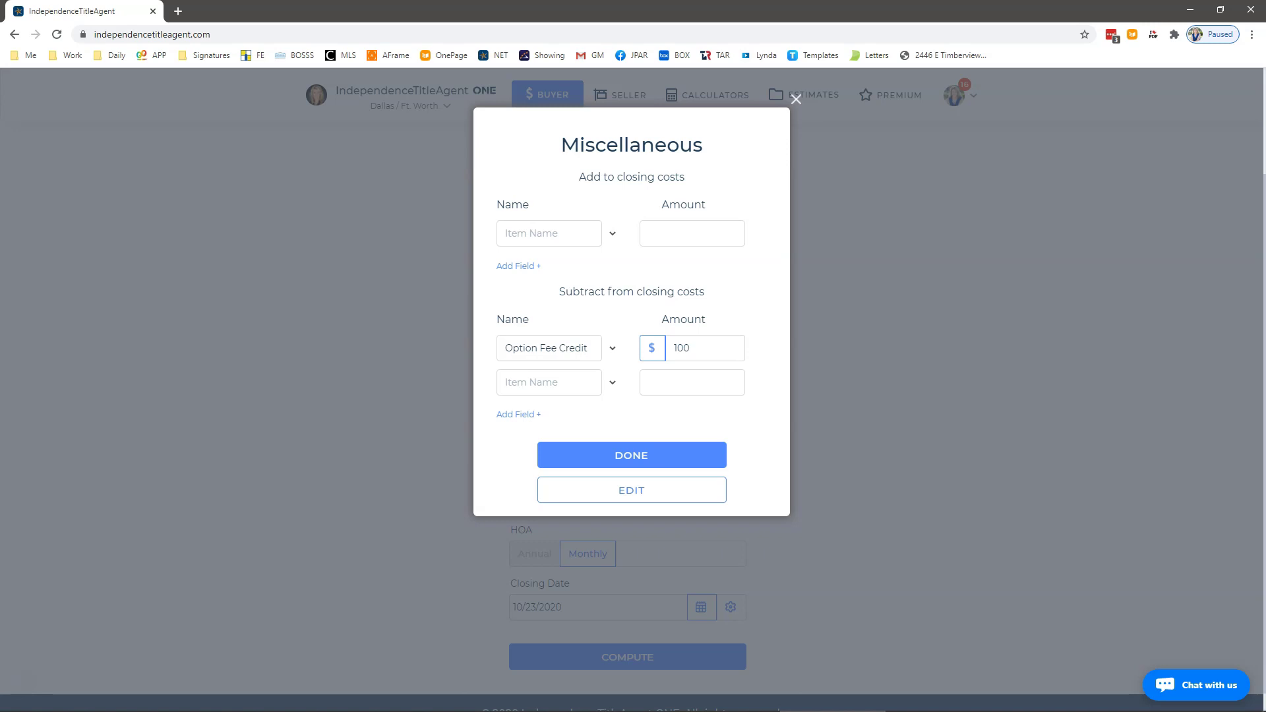
pyautogui.click(613, 383)
pyautogui.click(660, 427)
pyautogui.click(692, 383)
pyautogui.write('3500')
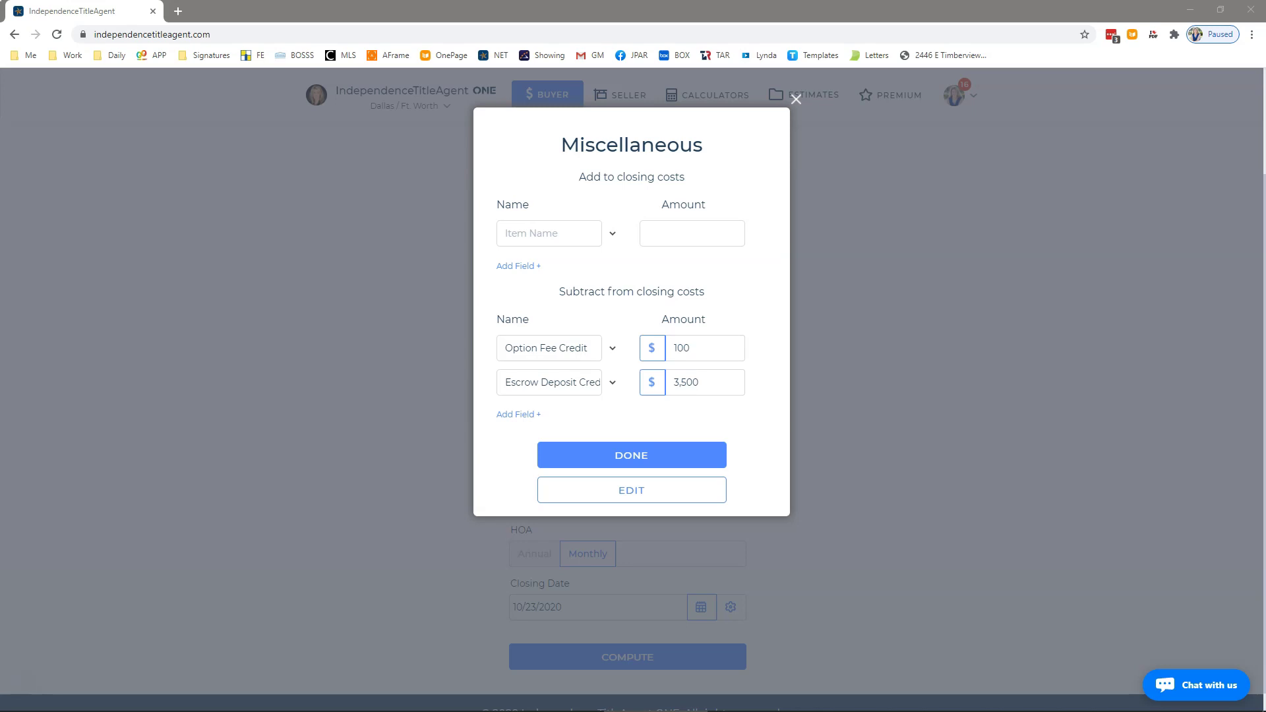
pyautogui.click(631, 456)
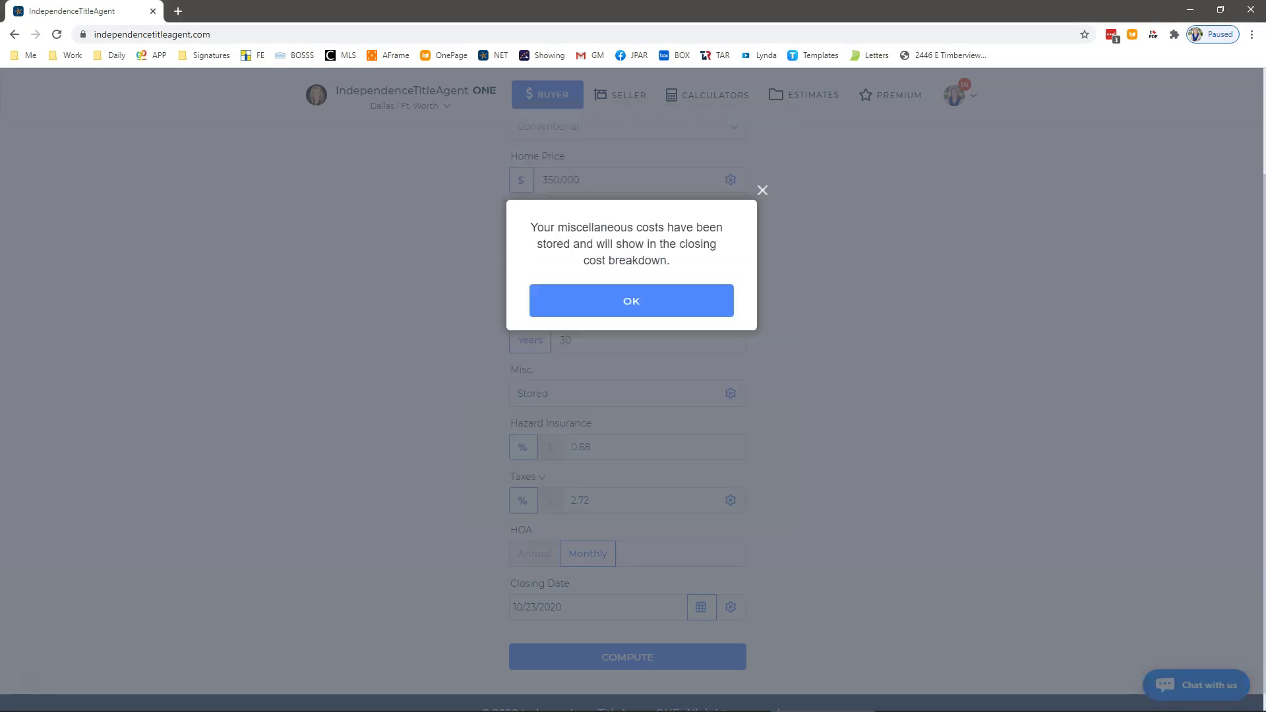
pyautogui.click(631, 301)
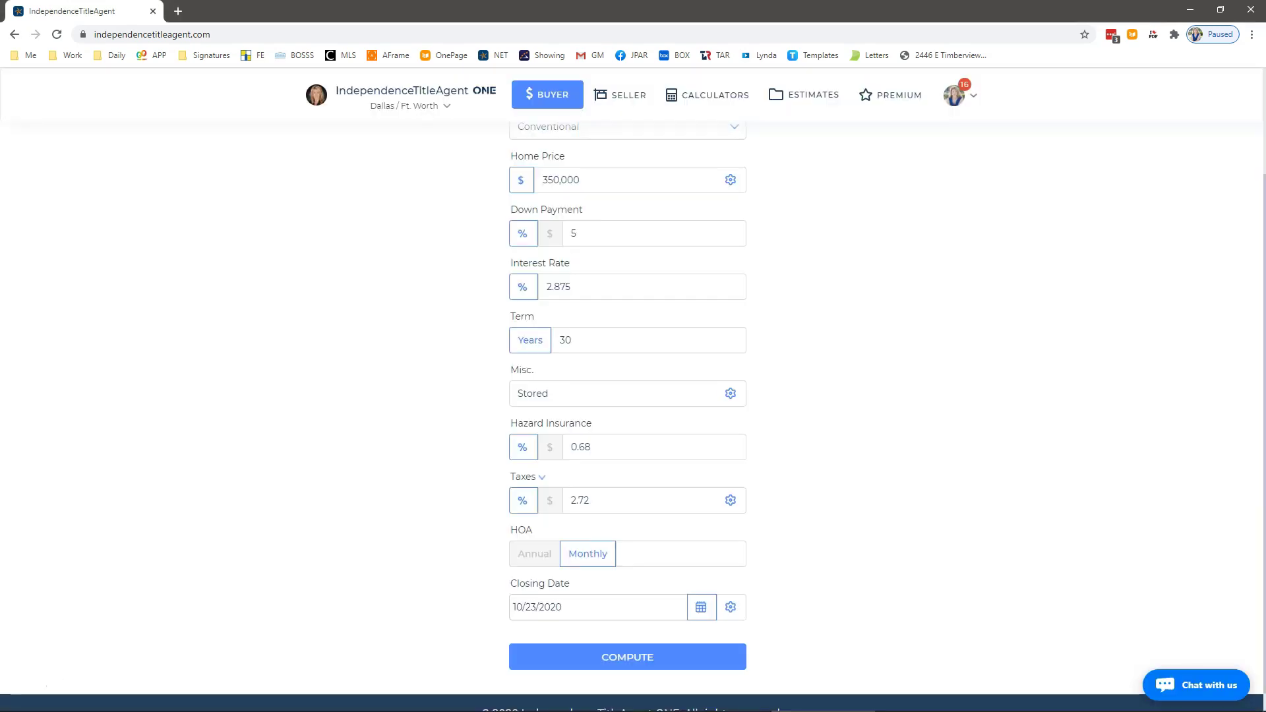
# Set the property tax rate to 2.99 percent
pyautogui.scroll(-1, 633, 395)
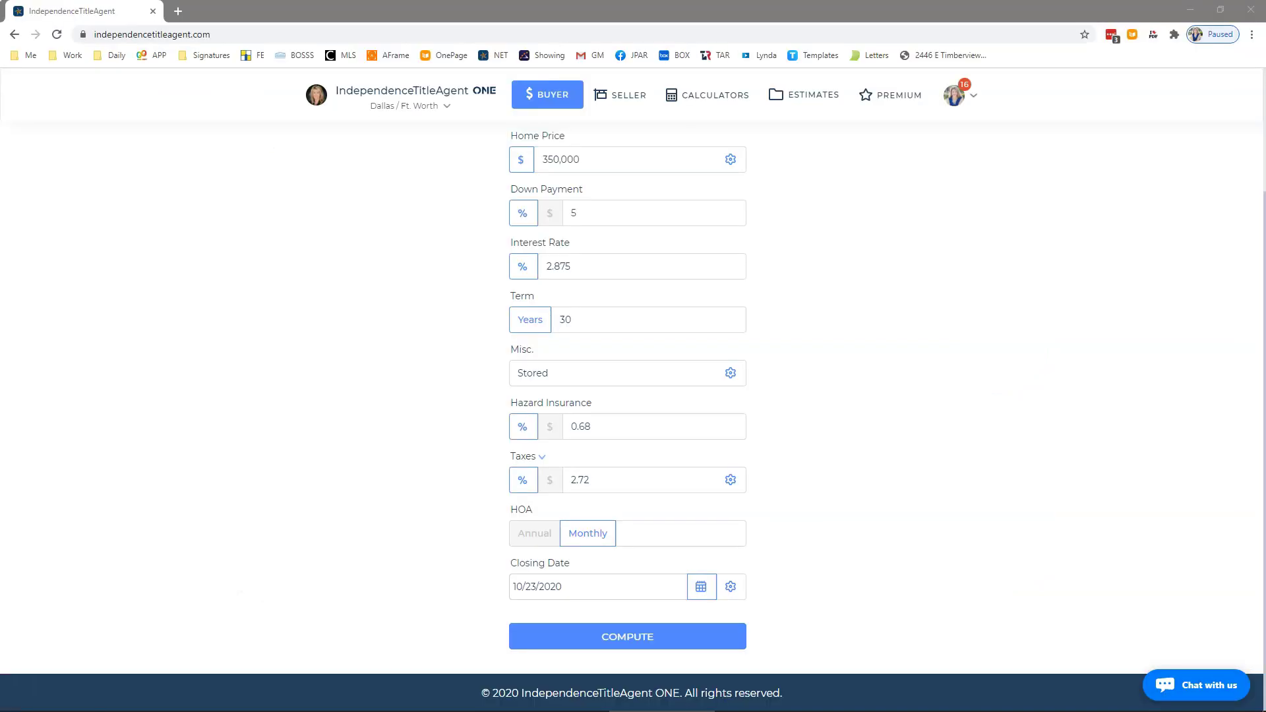
pyautogui.doubleClick(587, 481)
pyautogui.write('2.99')
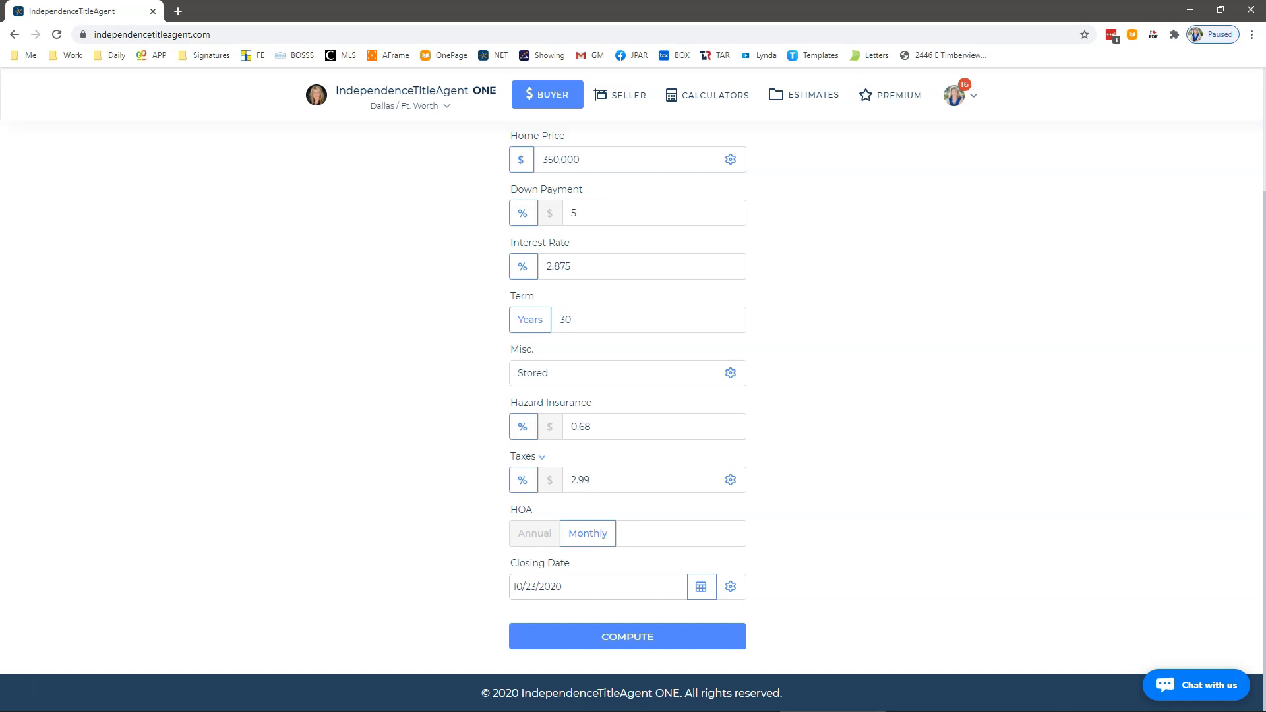
# Set the closing date to 11/19/2020
pyautogui.click(620, 587)
pyautogui.scroll(-2, 620, 587)
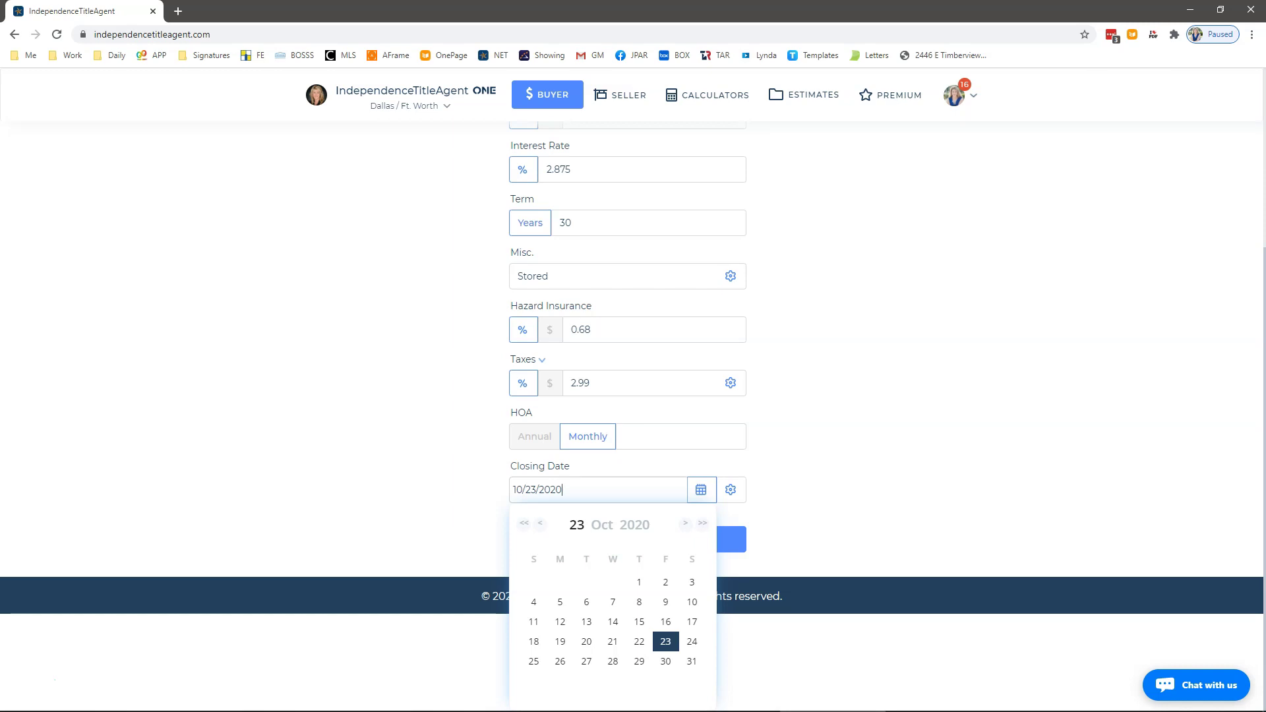
pyautogui.click(686, 524)
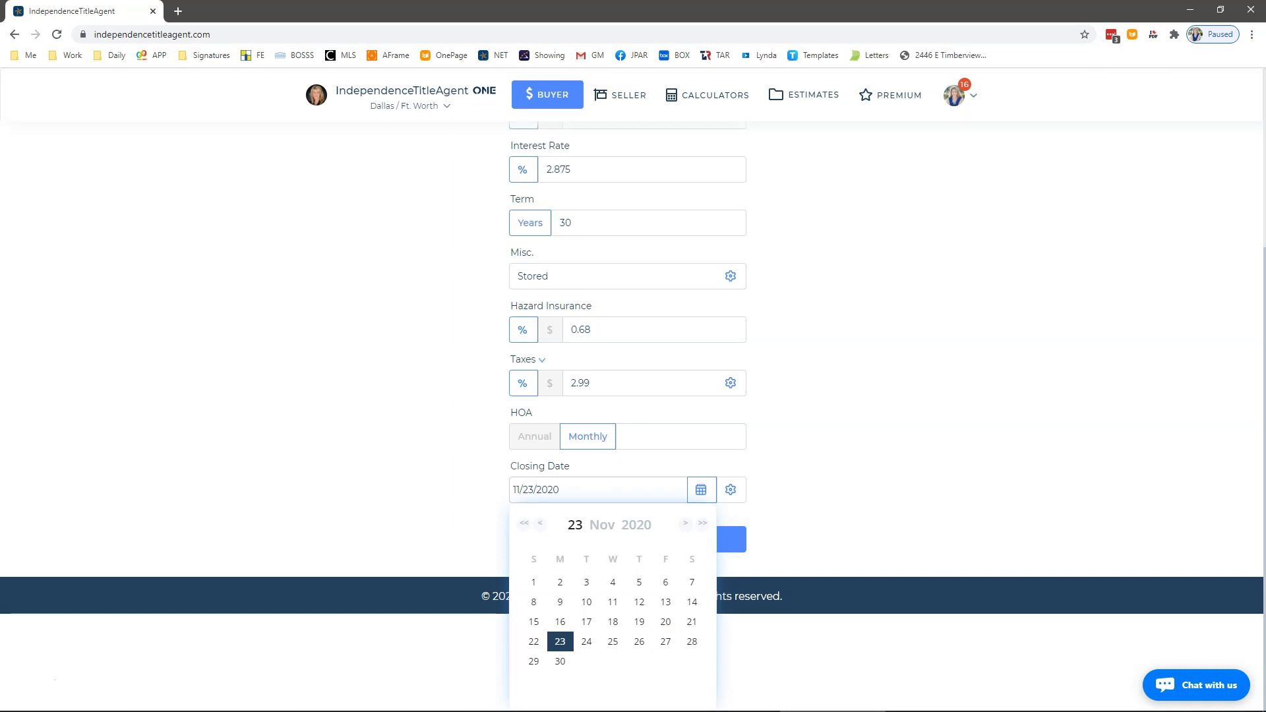
pyautogui.click(639, 622)
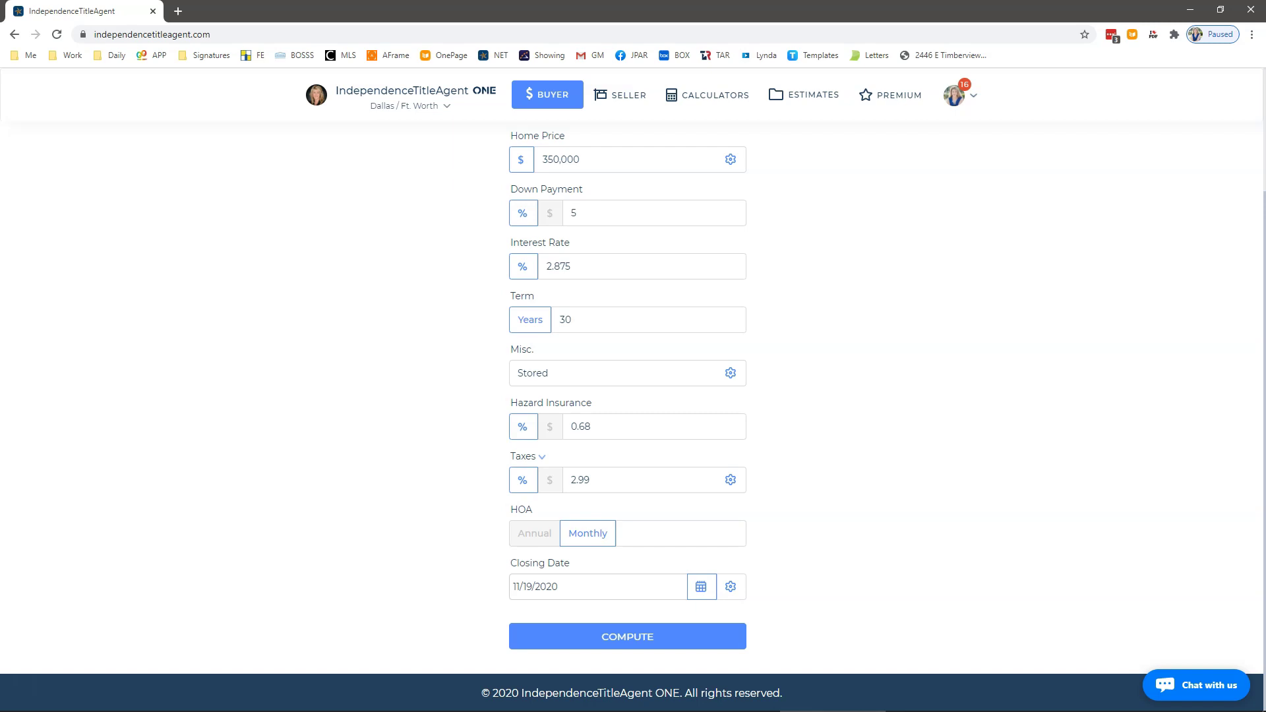
# Compute the buyer estimate and view its detailed closing costs breakdown
pyautogui.click(628, 637)
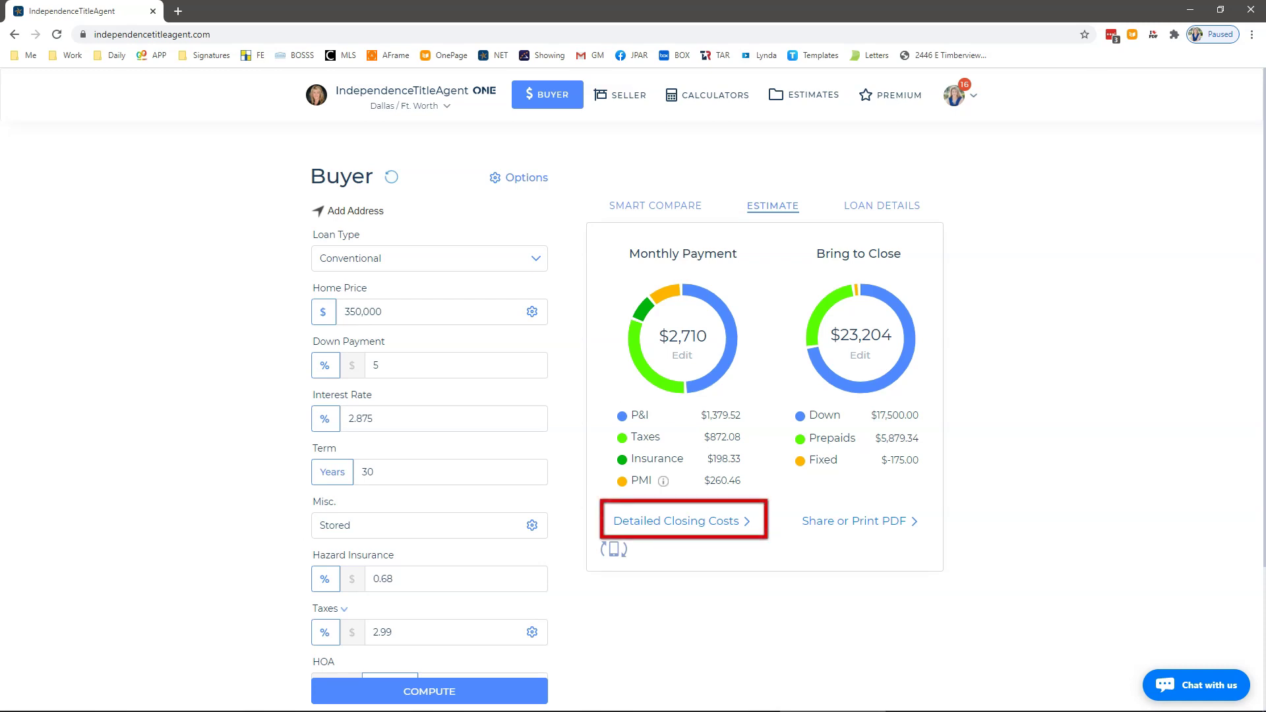
pyautogui.click(682, 521)
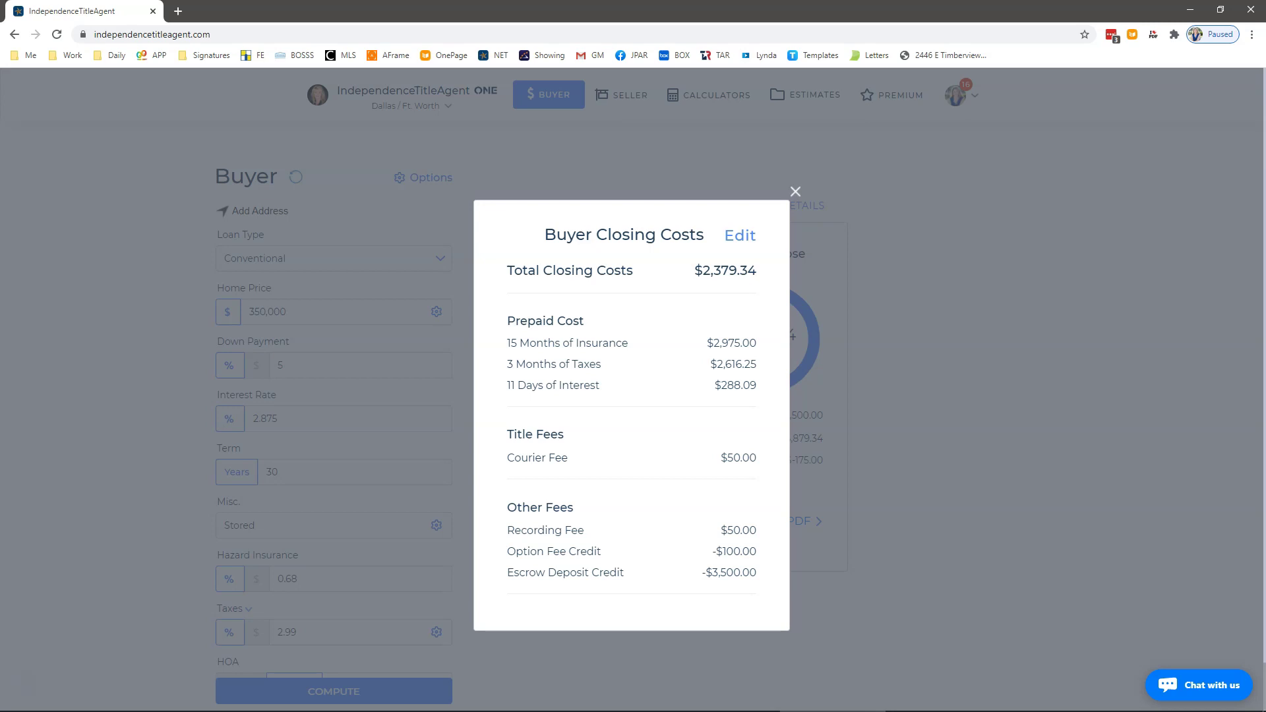
pyautogui.press('Escape')
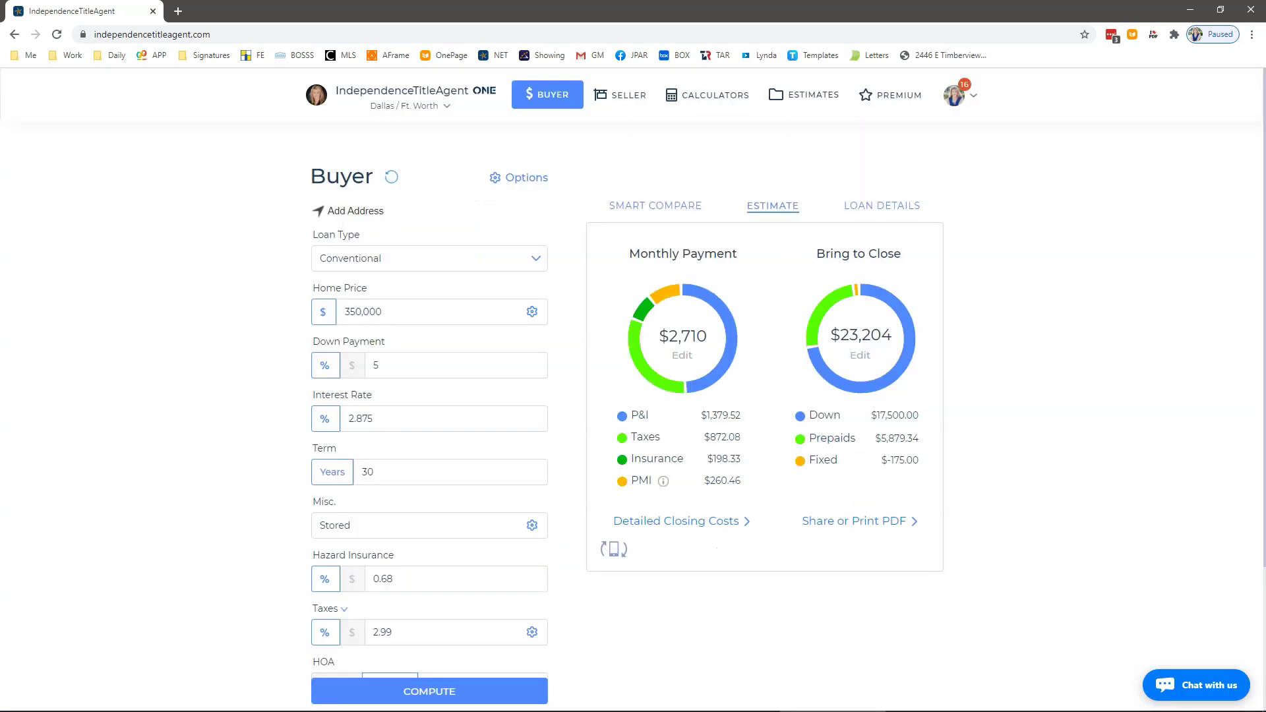
# Open the shareable PDF version of the estimate, look through it, and switch to the second template with house photos
pyautogui.click(859, 521)
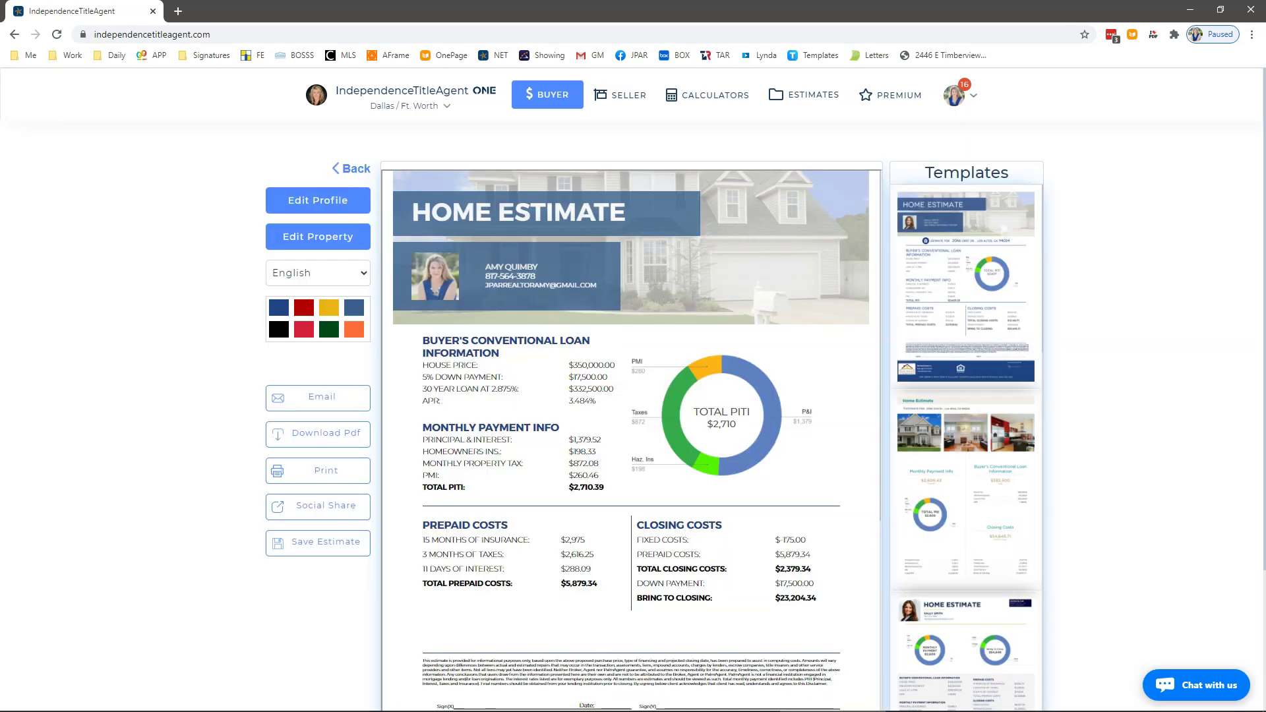
pyautogui.scroll(-9, 631, 441)
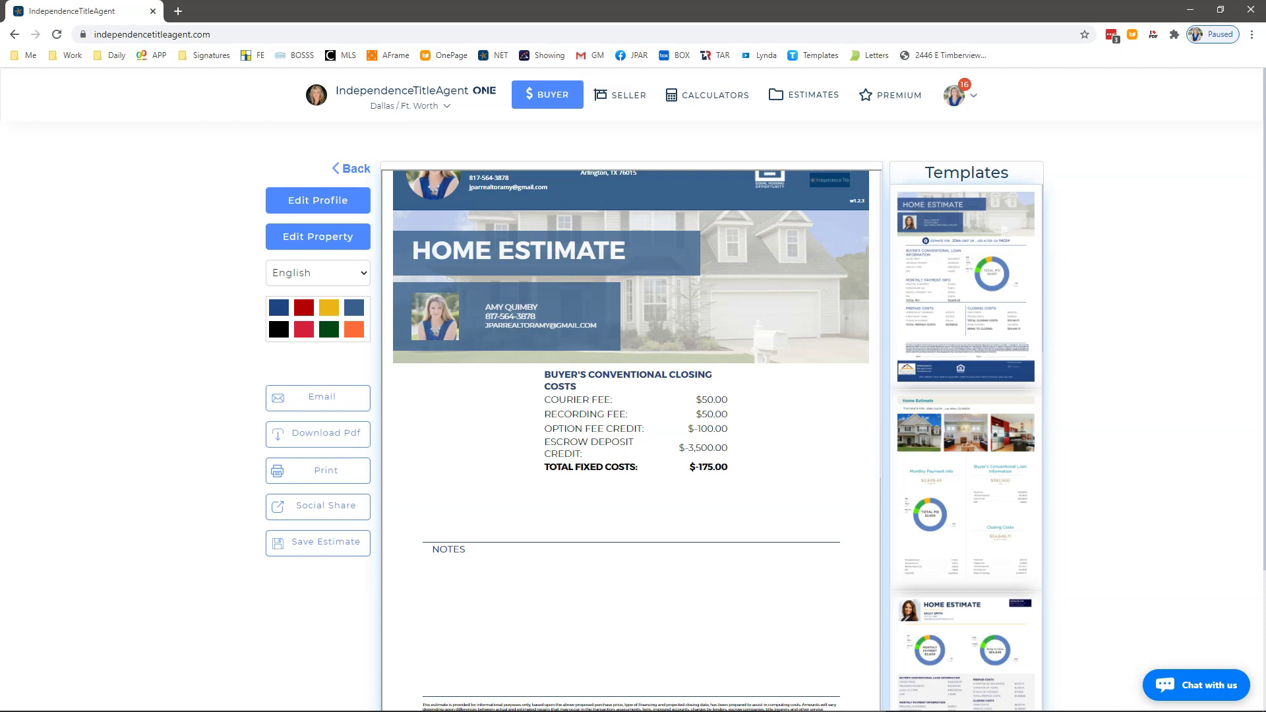
pyautogui.scroll(10, 632, 441)
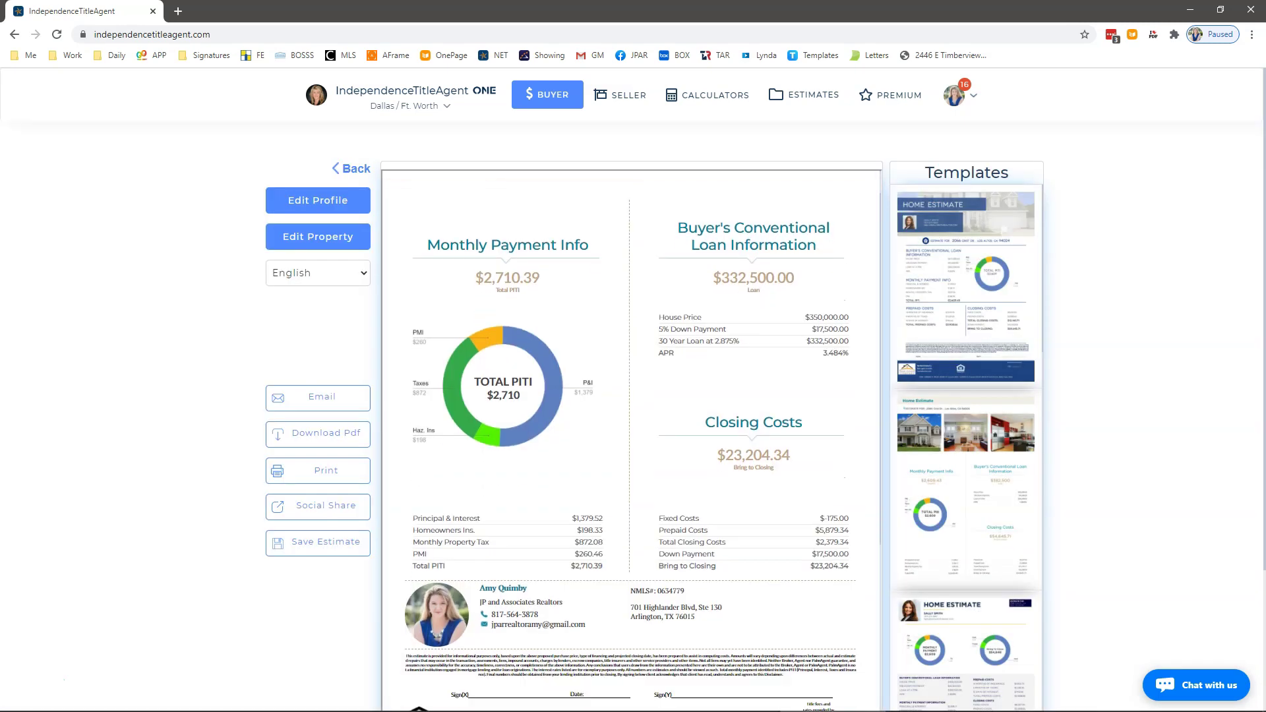
# Look through the pages of the estimate in the chosen template and check its email form without sending it
pyautogui.scroll(-2, 631, 440)
pyautogui.scroll(-6, 631, 441)
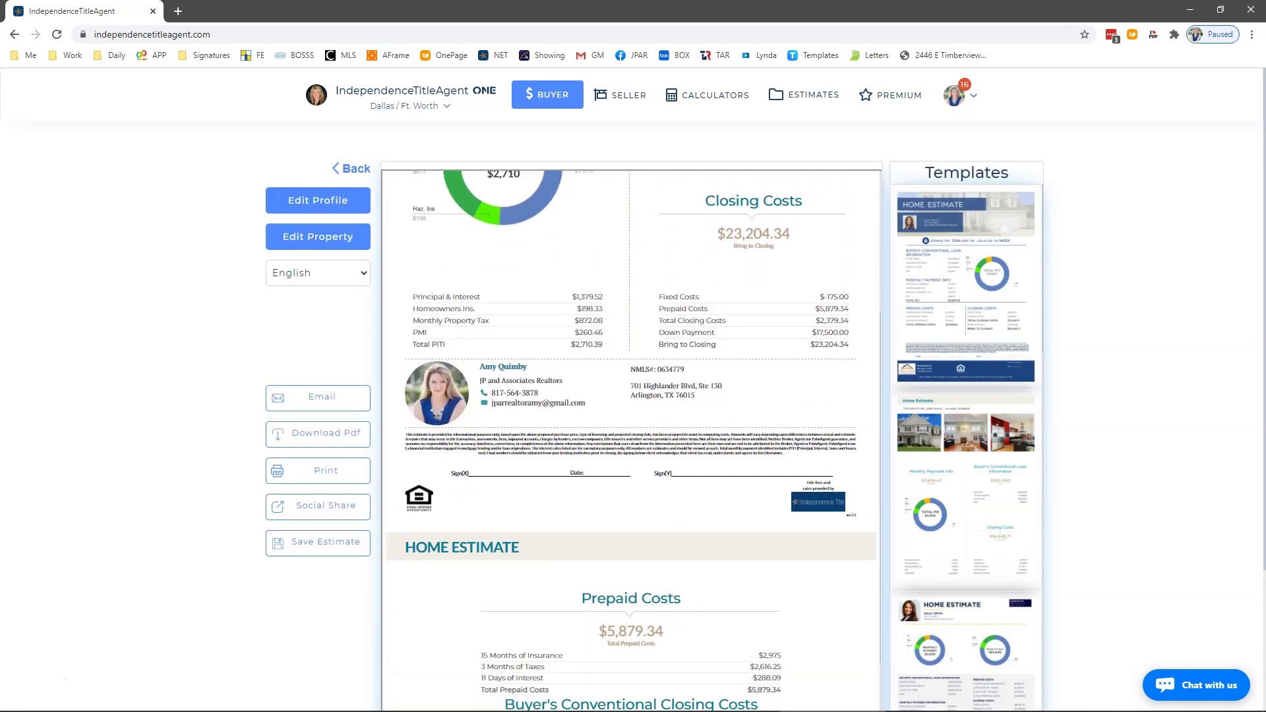
pyautogui.scroll(-1, 631, 441)
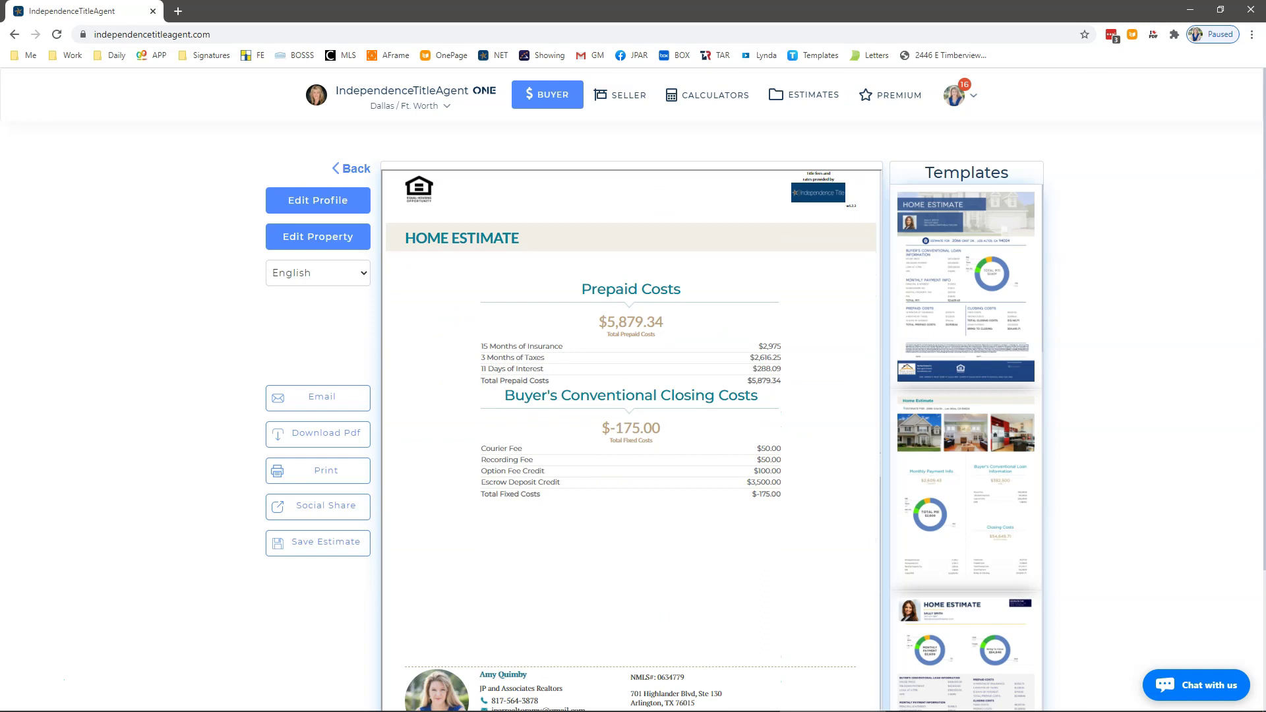
pyautogui.scroll(11, 631, 441)
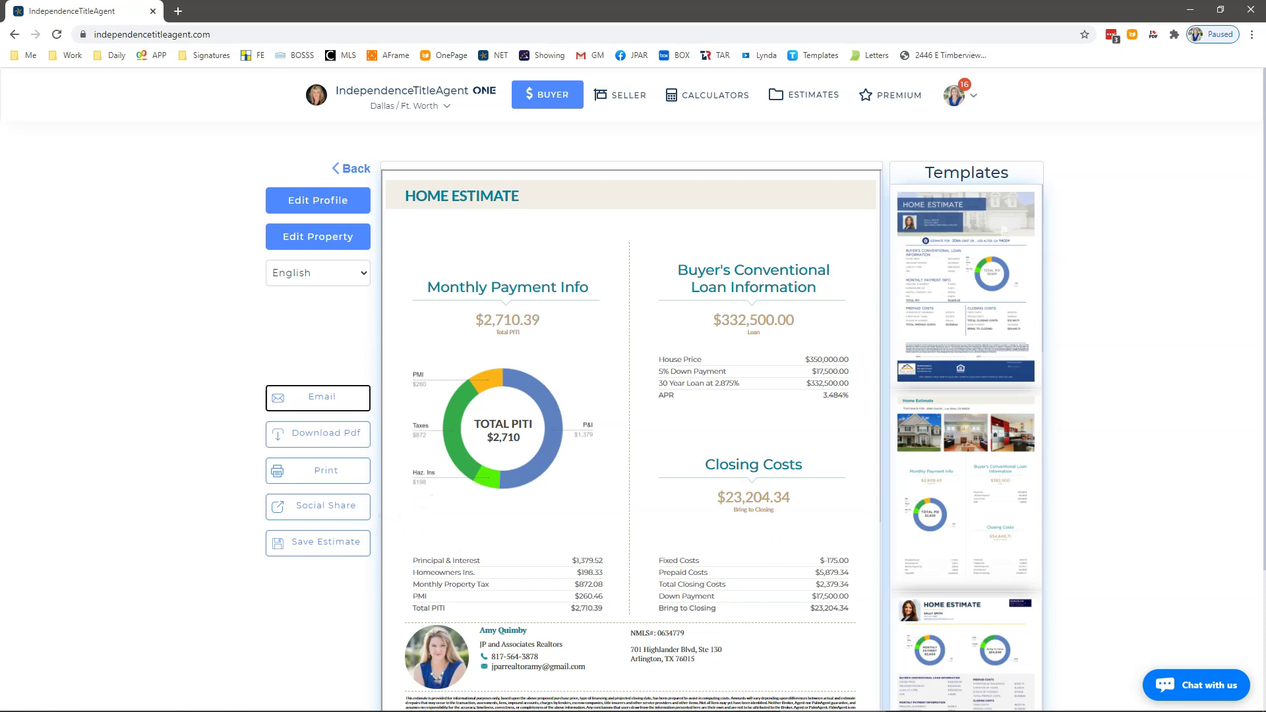
pyautogui.click(318, 398)
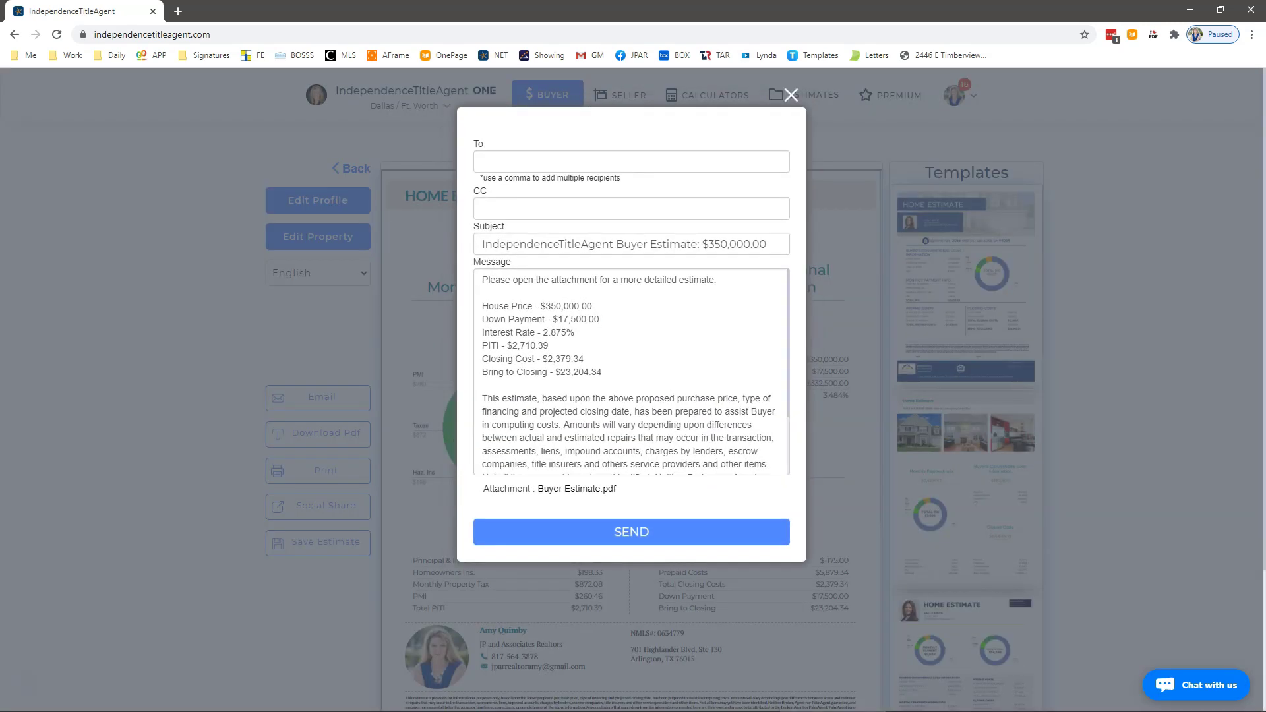
pyautogui.press('Escape')
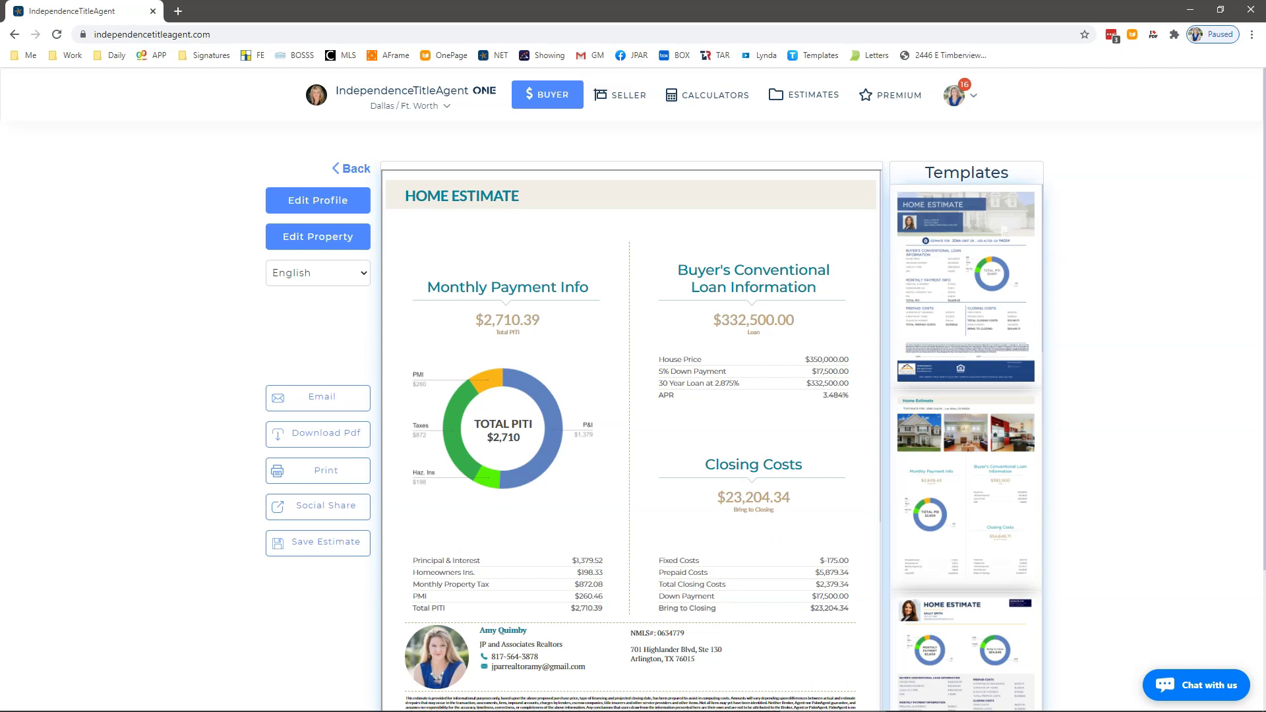
# Go back from the PDF version to the buyer estimate form and change the loan type to FHA
pyautogui.click(352, 169)
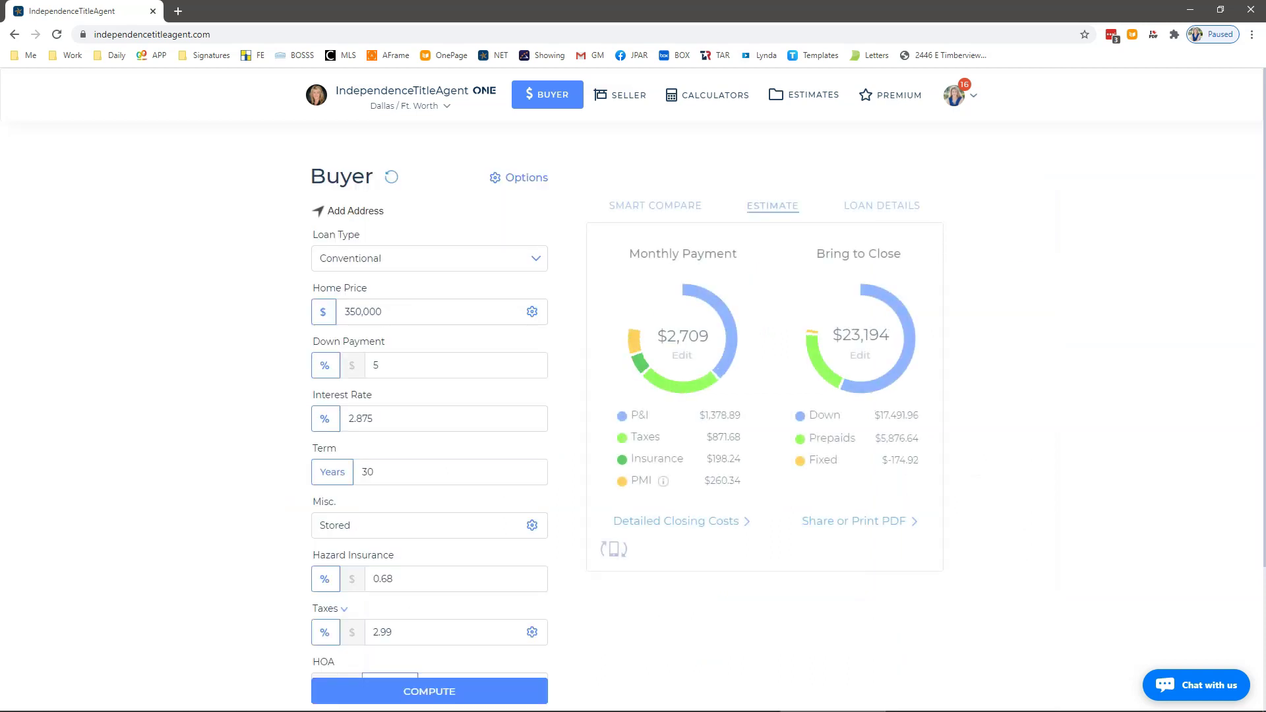
pyautogui.scroll(-1, 634, 395)
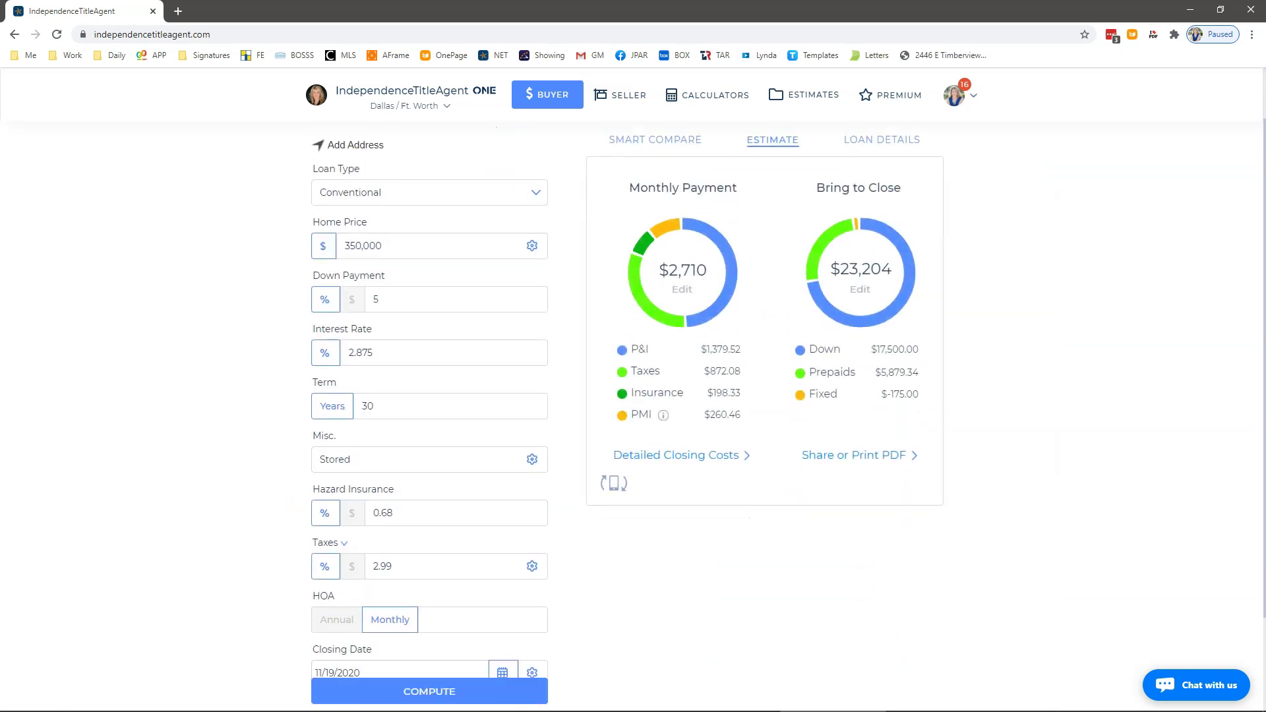
pyautogui.click(429, 193)
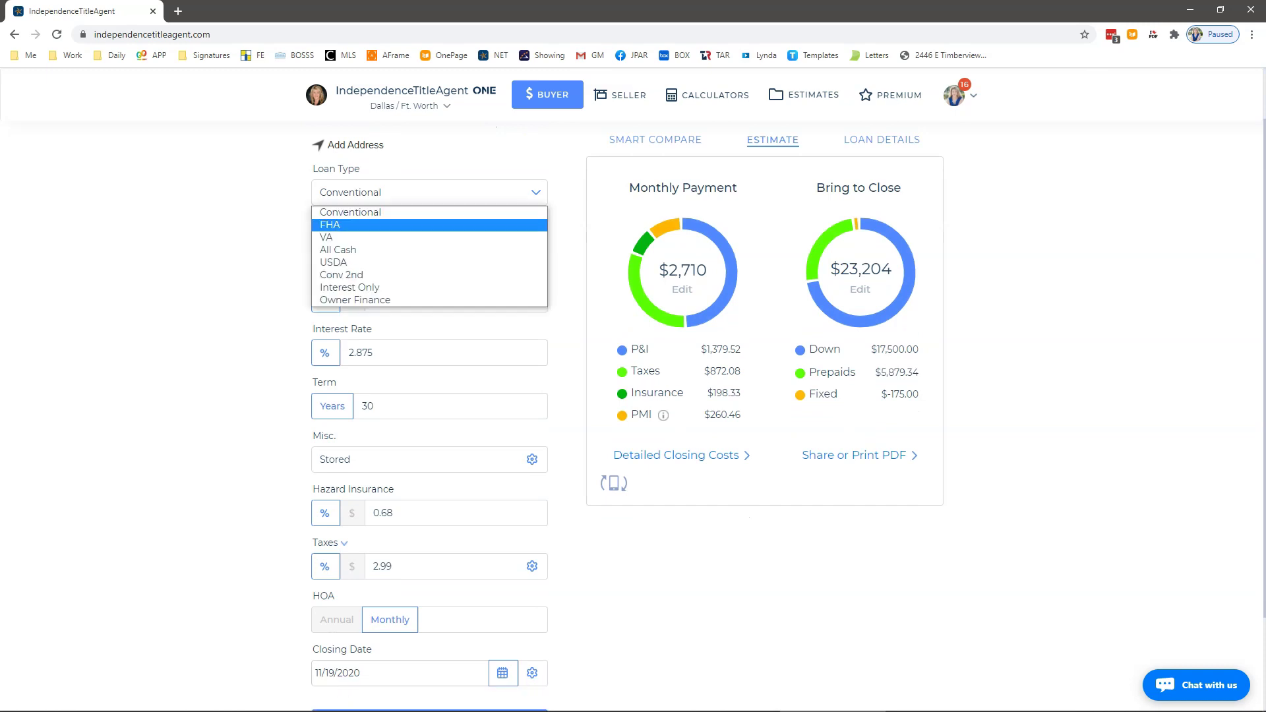
pyautogui.press('Return')
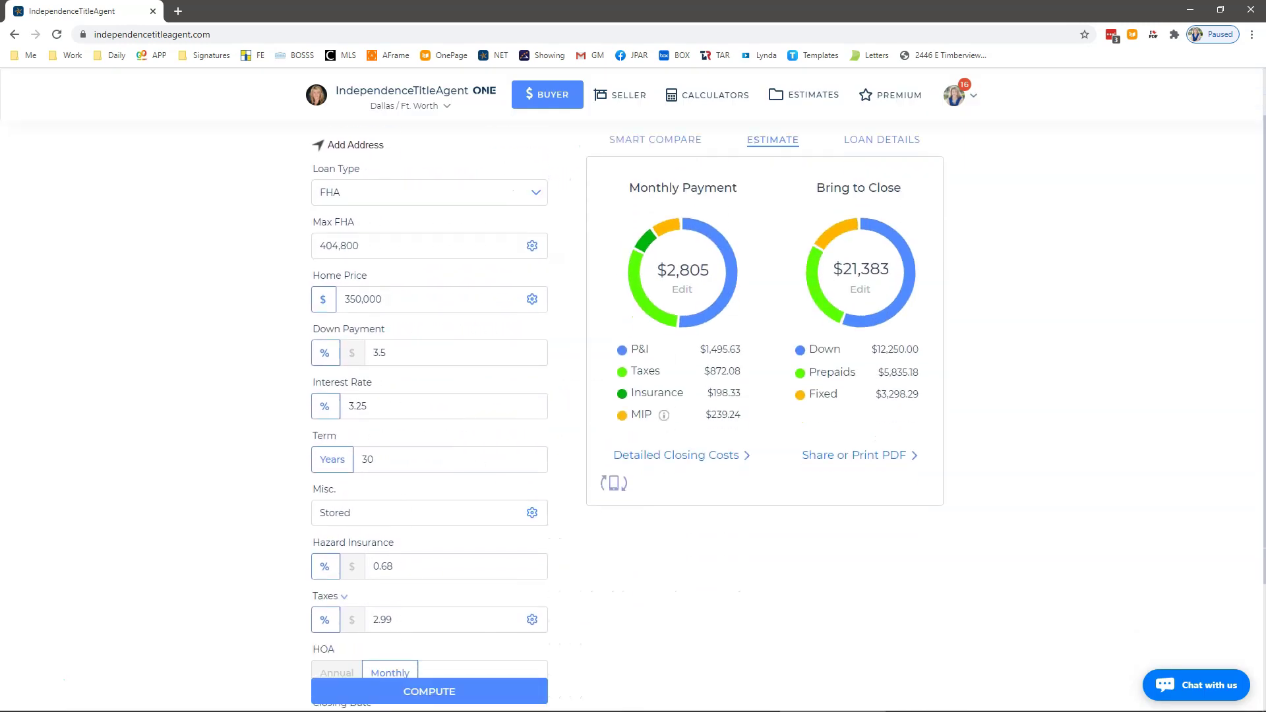
# Check the closing date in its calendar, keep 11/19/2020, and recompute the buyer estimate for the FHA loan
pyautogui.scroll(-2, 788, 415)
pyautogui.scroll(-1, 788, 415)
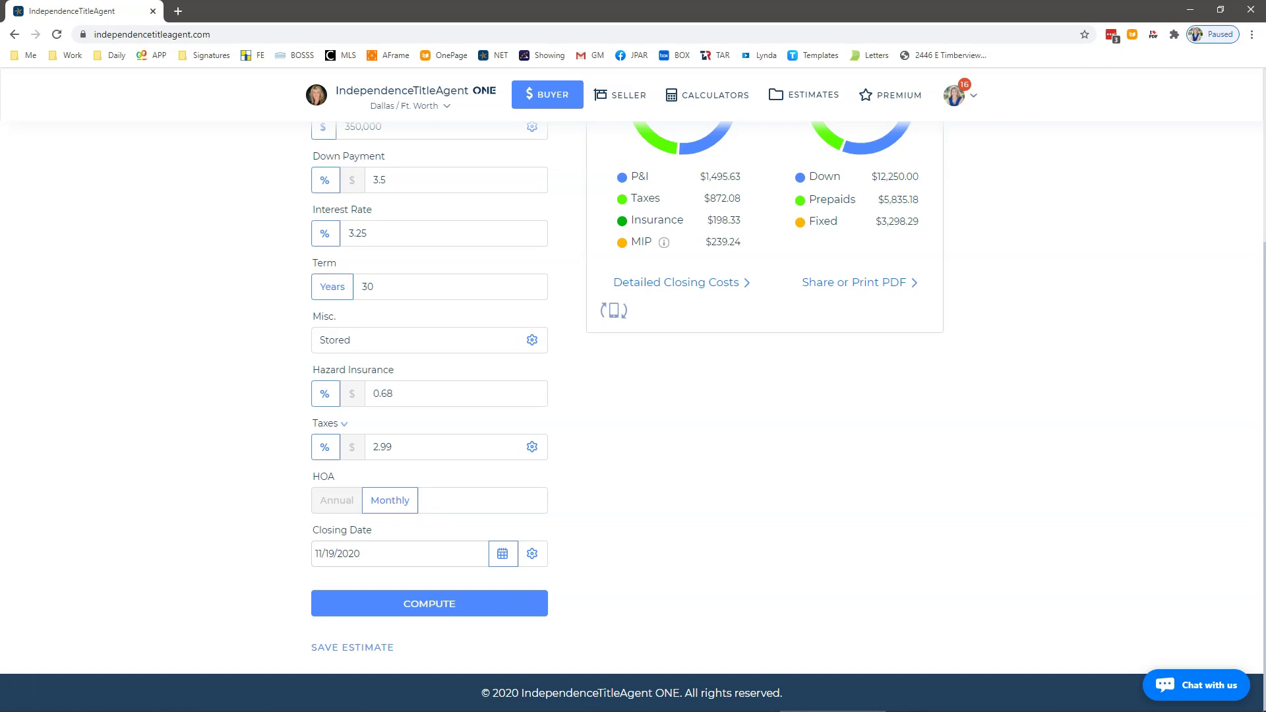
pyautogui.click(503, 554)
pyautogui.scroll(-1, 502, 554)
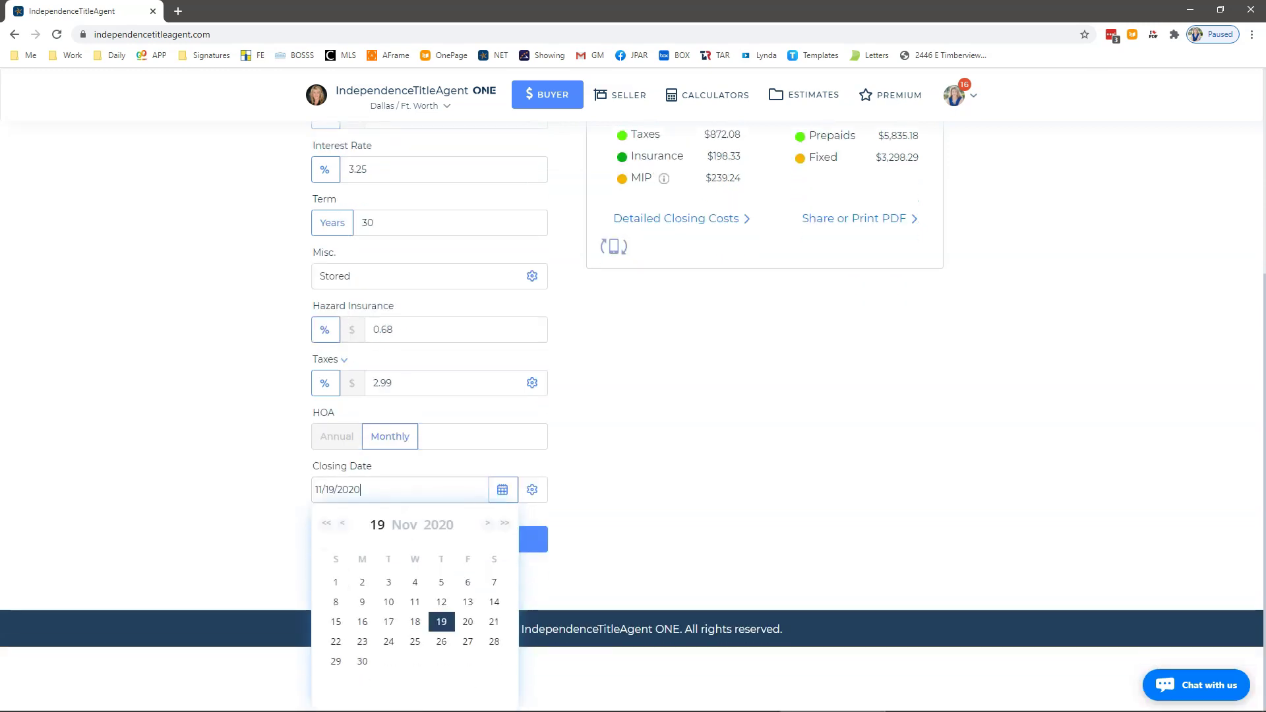
pyautogui.click(503, 490)
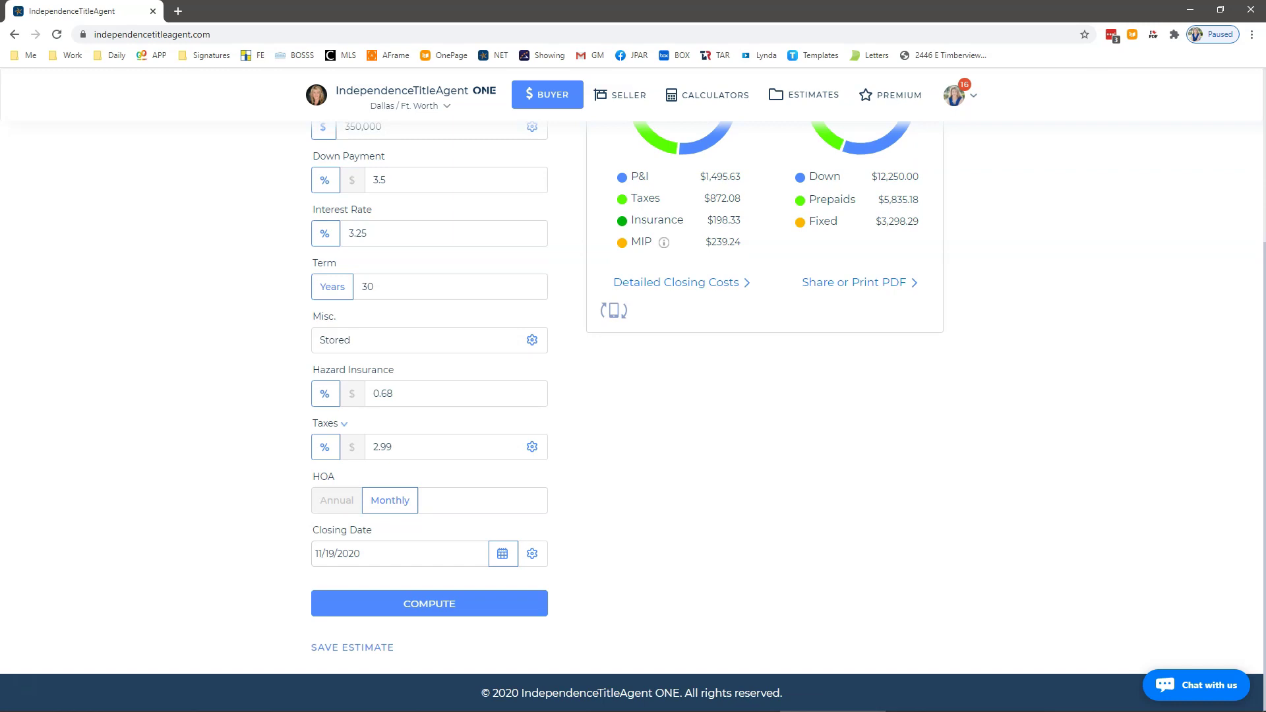
pyautogui.press('Return')
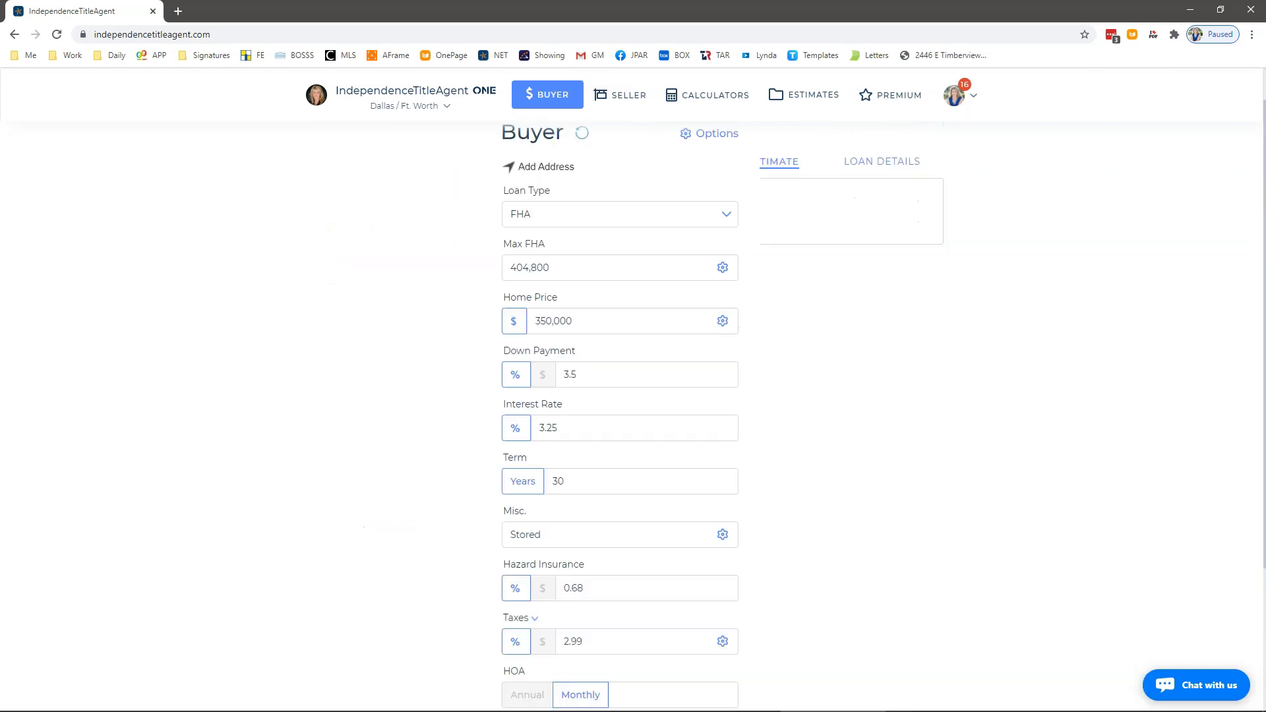